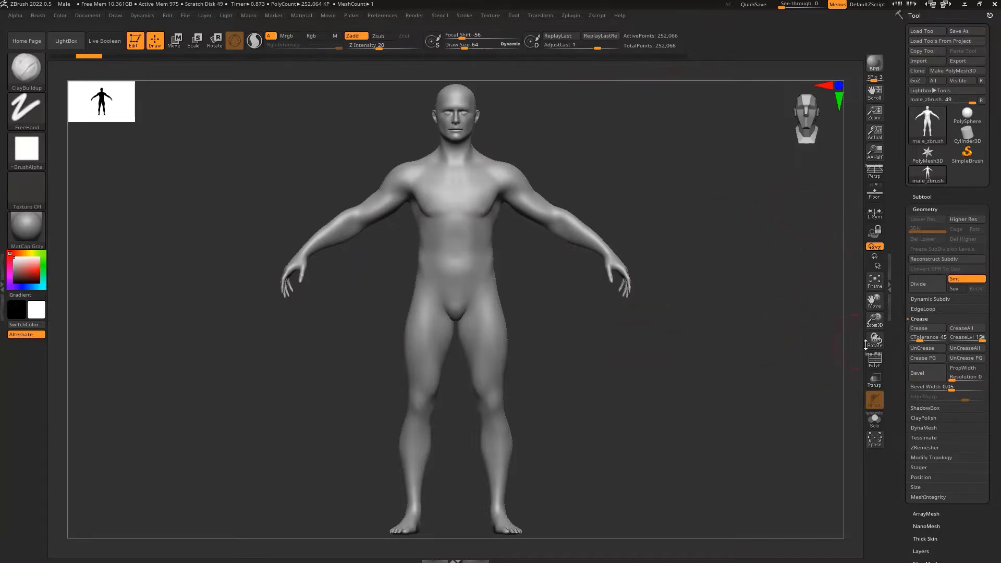
- Show the mesh's red polygroup colour with PolyF, then hide the wireframe lines
left_click(875, 360)
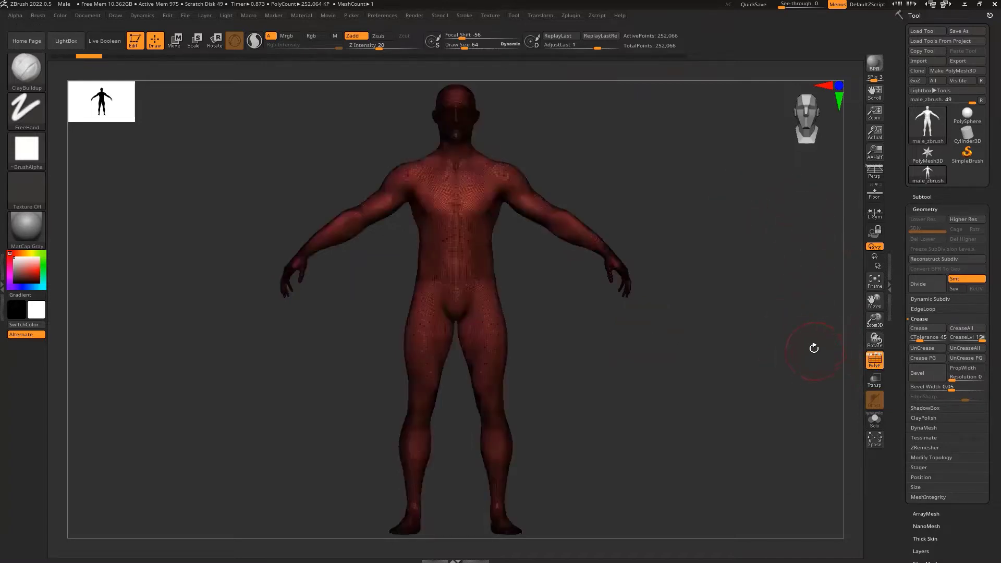
left_click(874, 358)
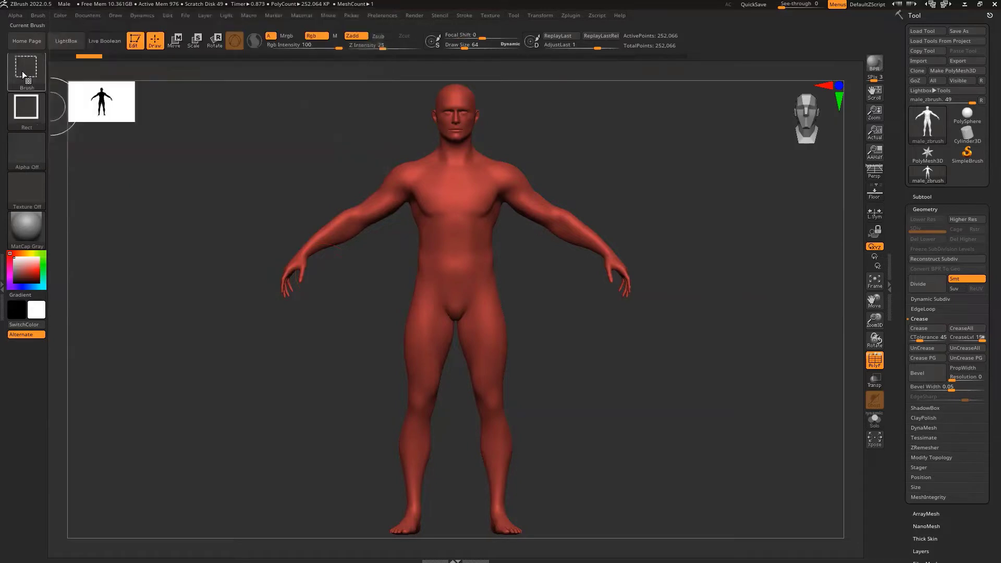
- Pick the SliceCurve brush from Quick Pick and start a slice across the left wrist
left_click(27, 69, "ctrl+shift")
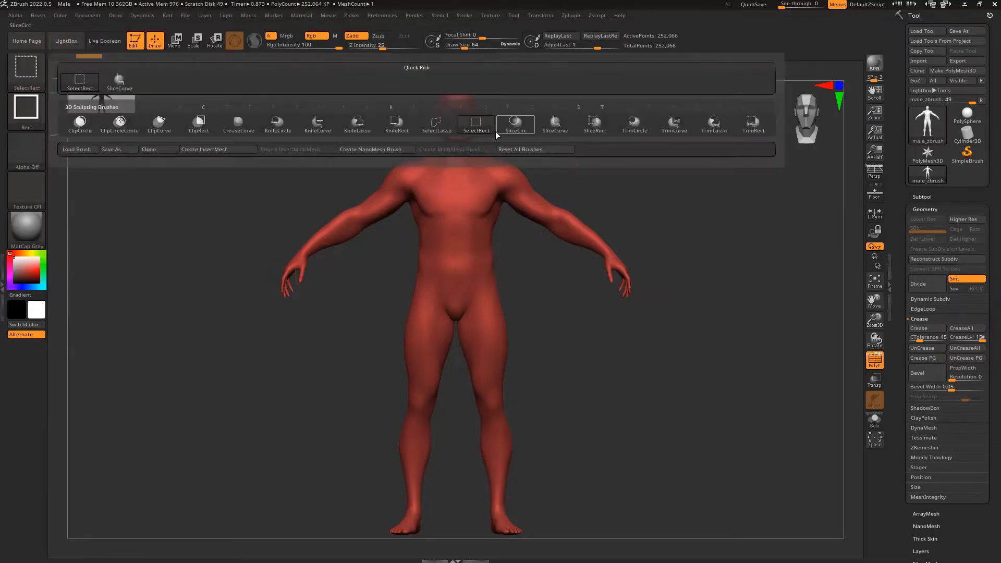
left_click(552, 127)
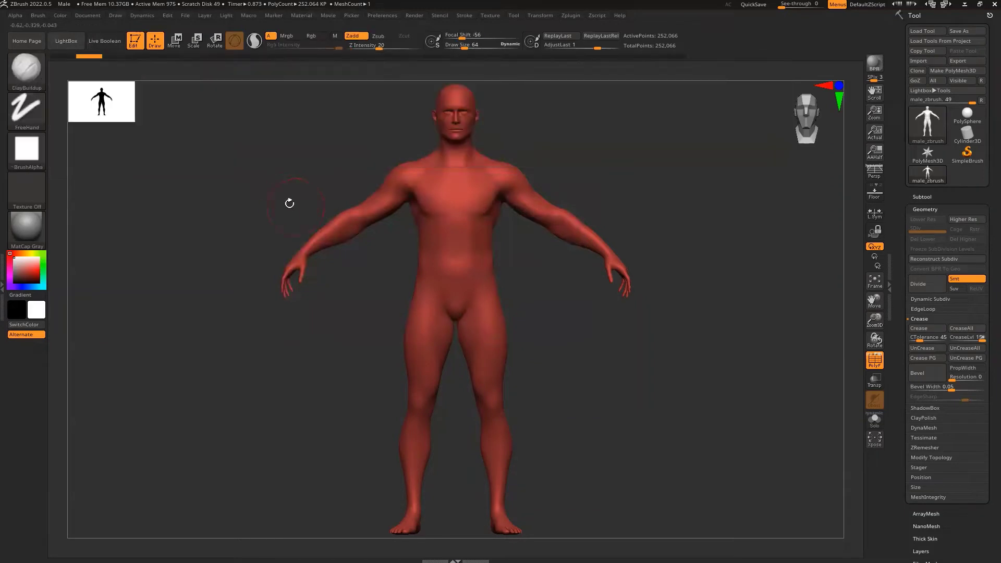
left_click_drag(270, 217, 347, 292, "ctrl+shift")
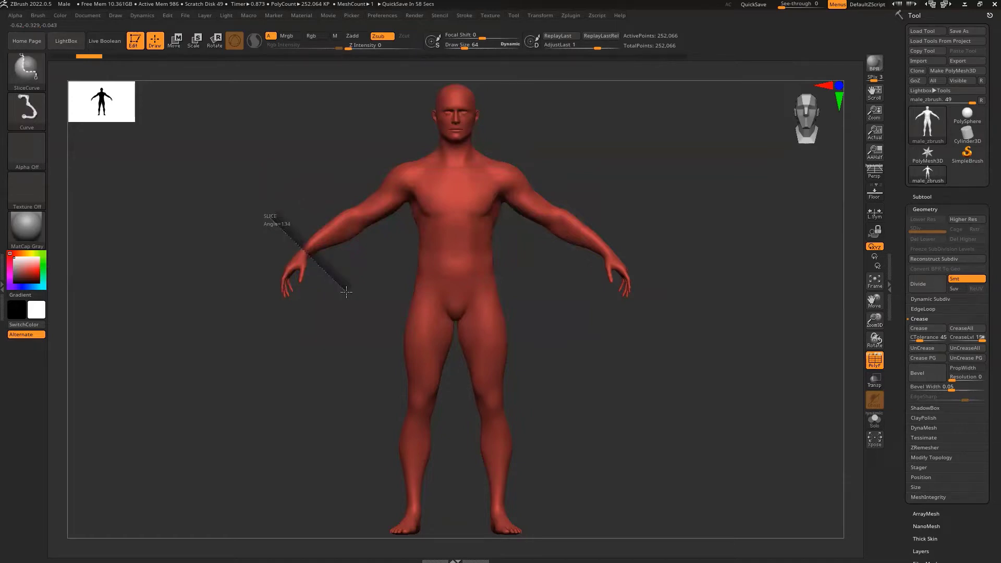
- Slice the left hand off at the wrist and the left forearm off at the elbow
key("alt")
left_click_drag(347, 292, 310, 390, "ctrl+shift")
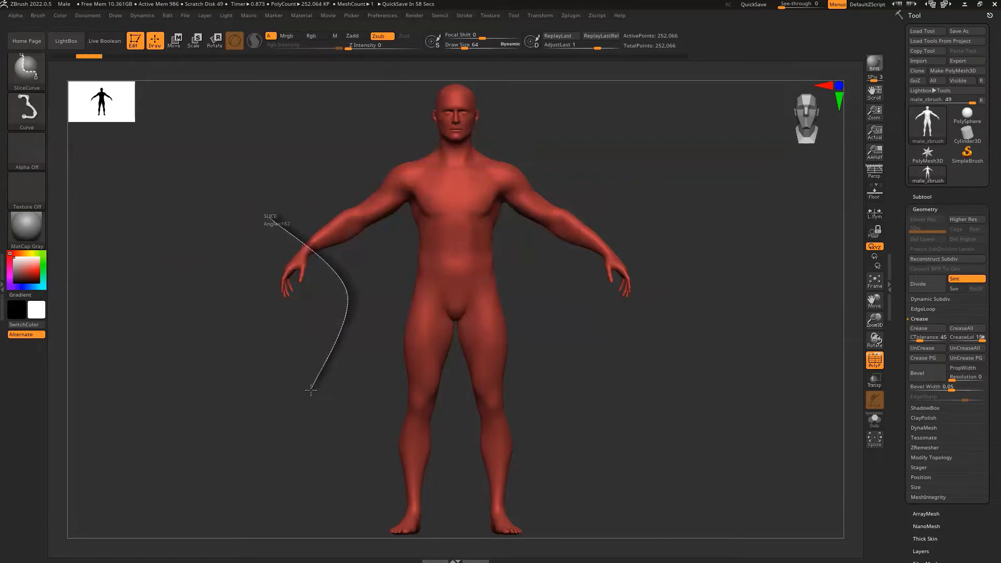
left_click_drag(311, 390, 311, 390, "ctrl+shift")
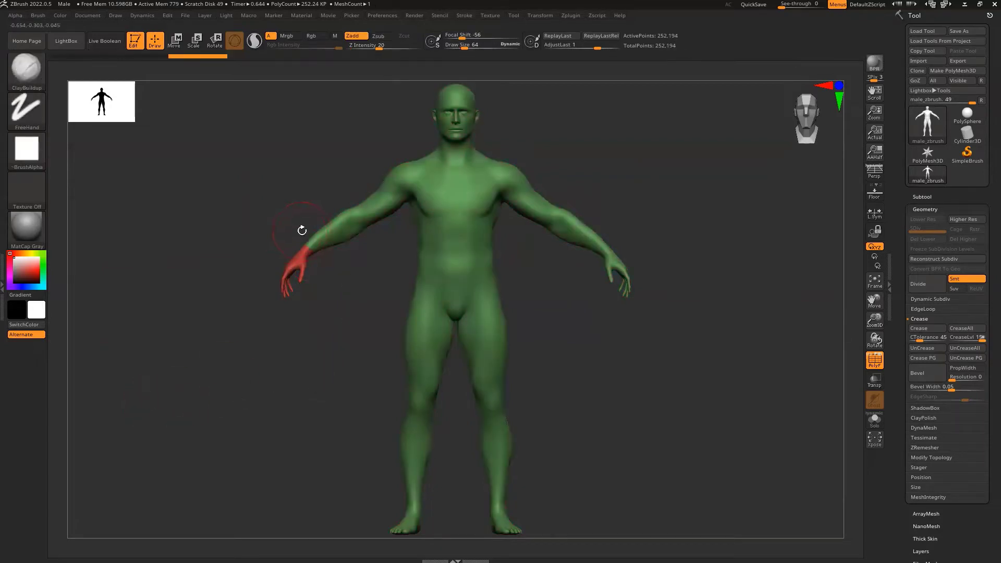
left_click_drag(332, 181, 384, 260, "ctrl+shift")
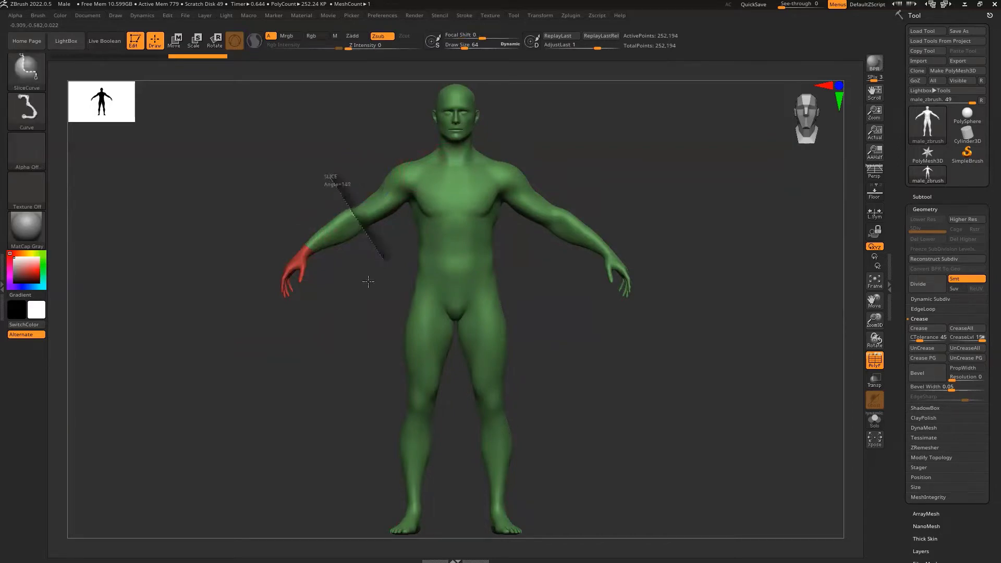
left_click_drag(368, 282, 288, 379, "ctrl+shift")
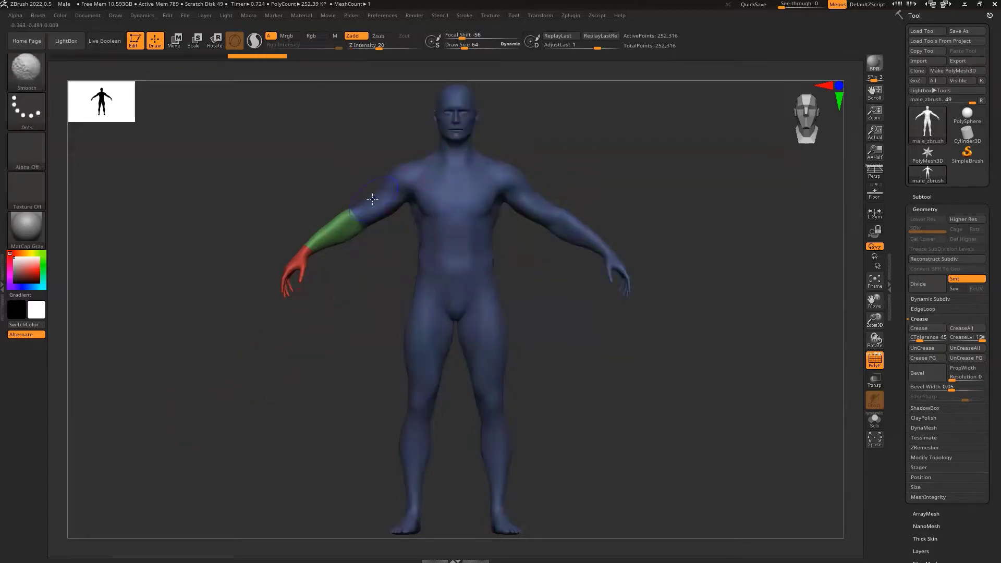
- Slice across both shoulders and the right elbow, making blue and red upper-arm groups
mouse_move(385, 135)
left_mouse_down("ctrl+shift")
mouse_move(420, 177)
mouse_move(384, 265)
left_mouse_up("ctrl+shift")
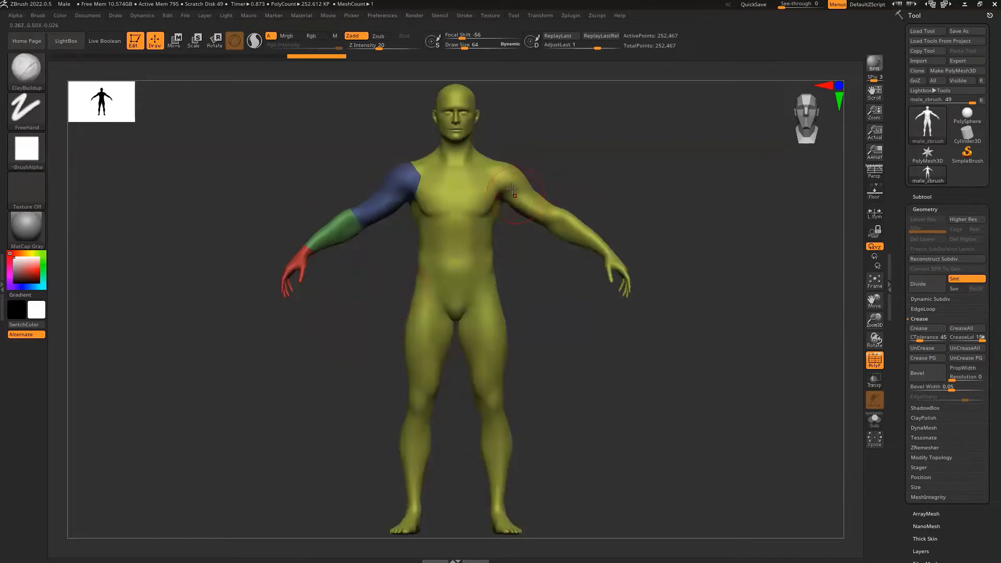
key("ctrl+shift")
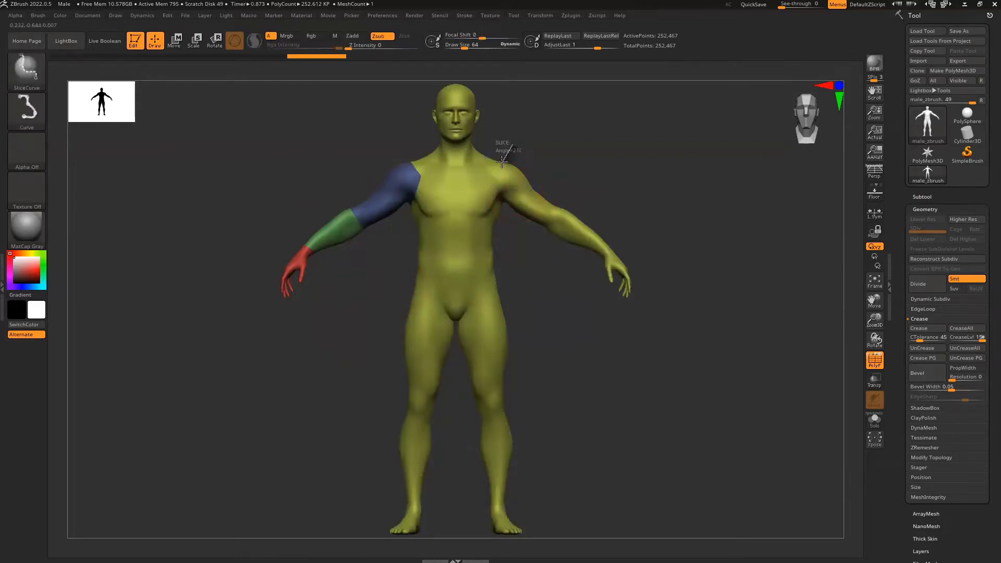
left_click_drag(513, 145, 513, 225, "ctrl+shift")
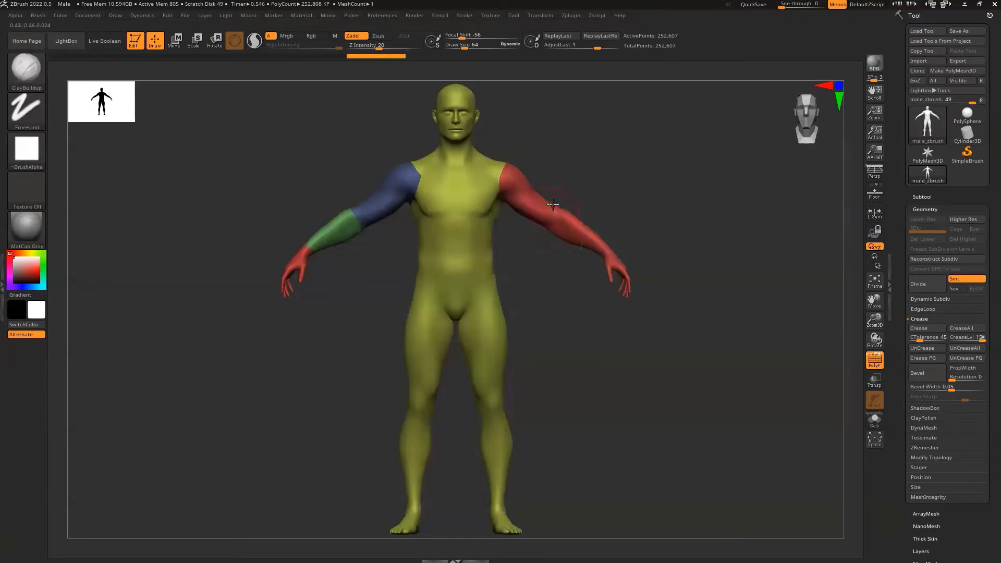
mouse_move(578, 183)
left_mouse_down("ctrl+shift")
mouse_move(540, 241)
mouse_move(557, 334)
left_mouse_up("ctrl+shift")
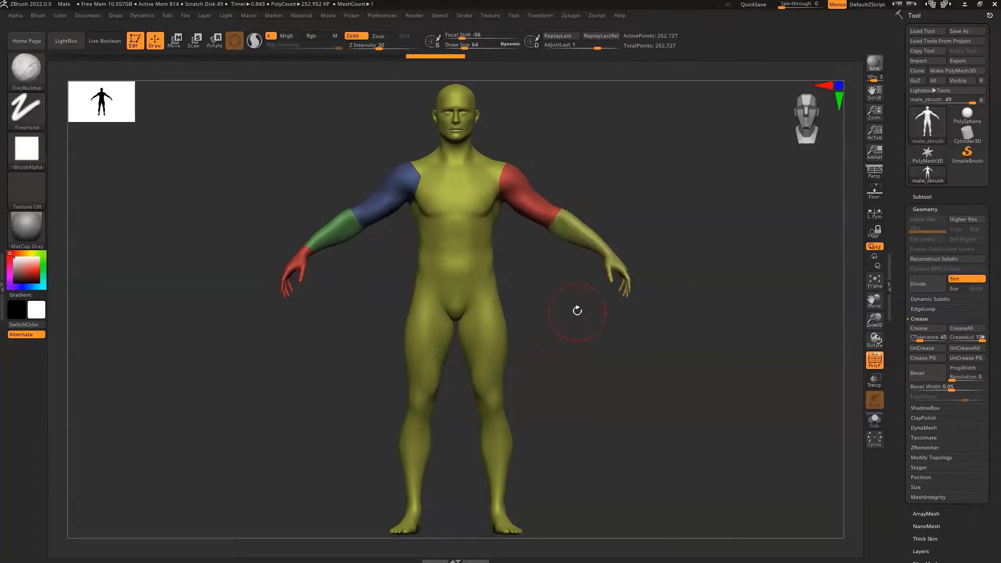
- Slice off the right hand at the wrist and the head with a curved cut under the neck
left_click_drag(631, 235, 585, 268, "ctrl+shift")
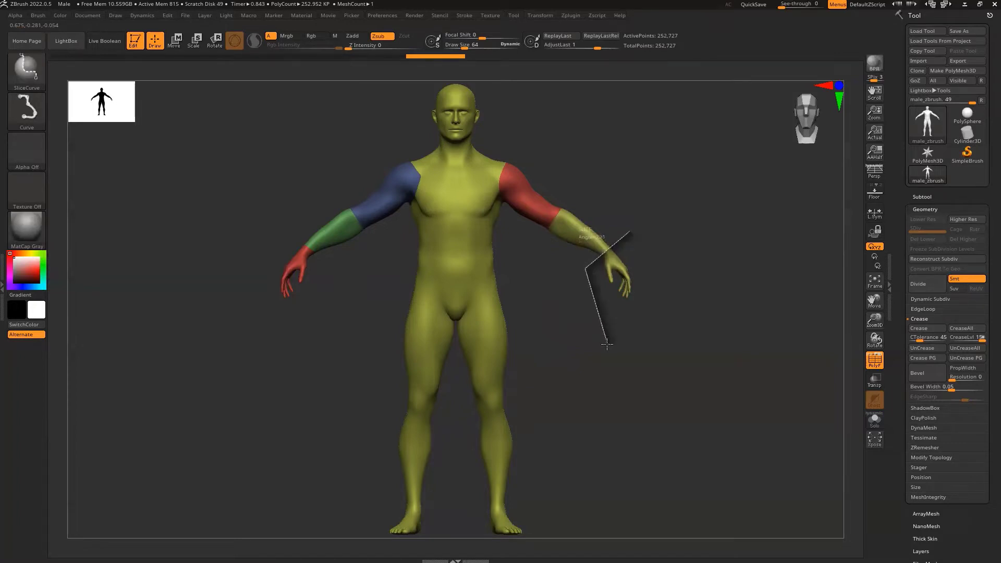
left_click_drag(593, 296, 599, 356, "ctrl+shift")
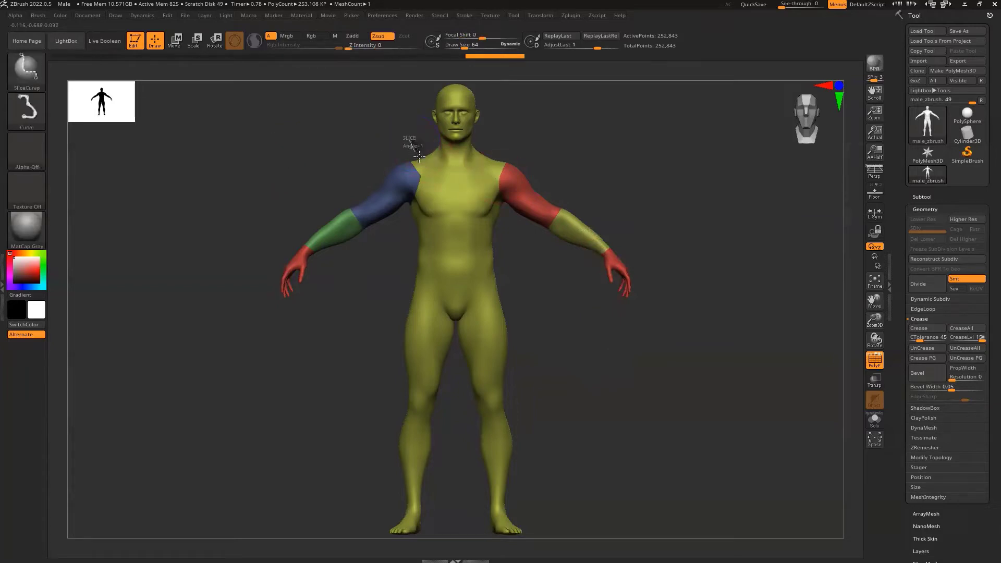
left_click_drag(412, 143, 427, 161, "ctrl+shift")
left_click_drag(441, 162, 524, 144, "ctrl+shift")
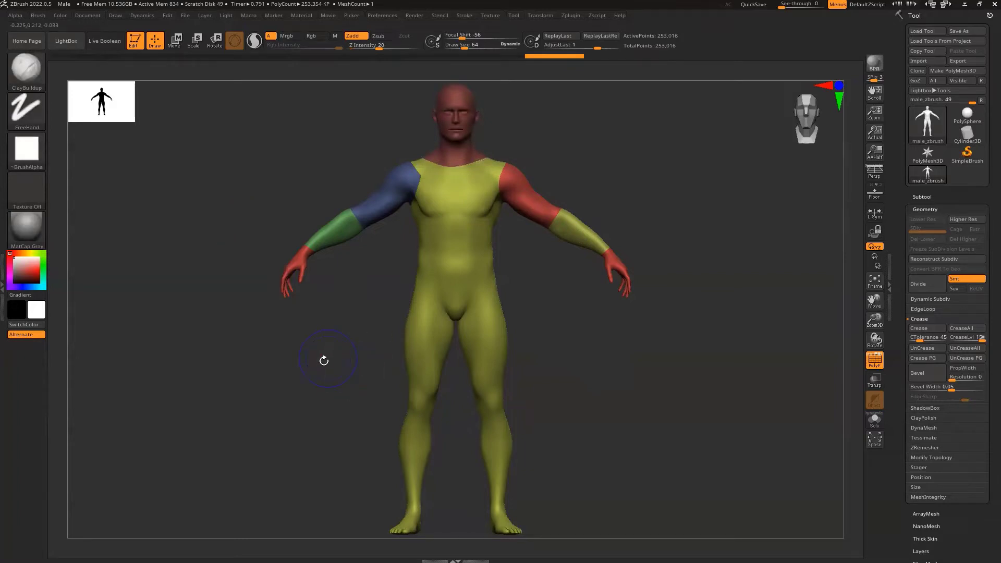
- Return to front view and cut a bent slice across the waist to separate the green torso
key("shift")
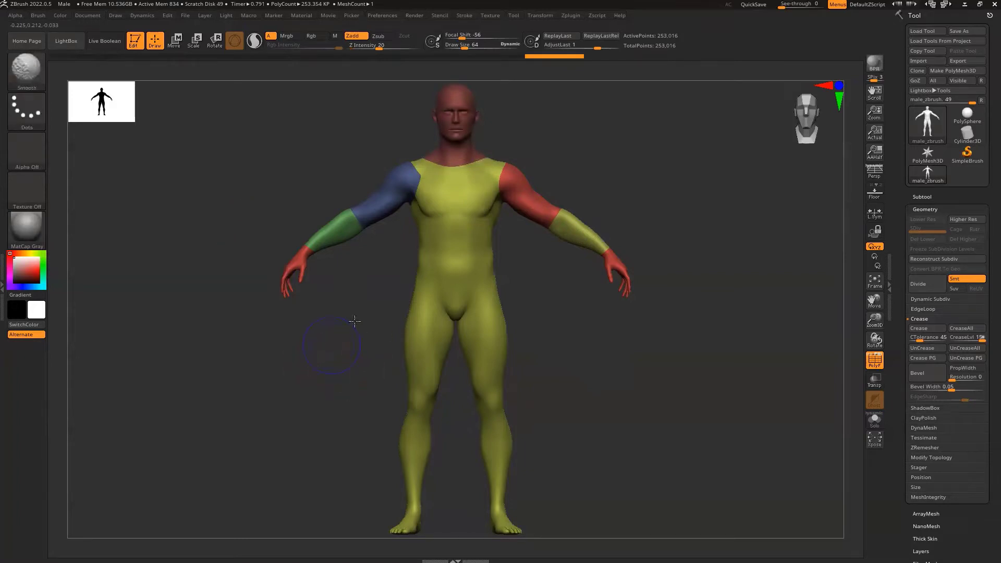
left_click_drag(378, 274, 371, 288, "ctrl+shift")
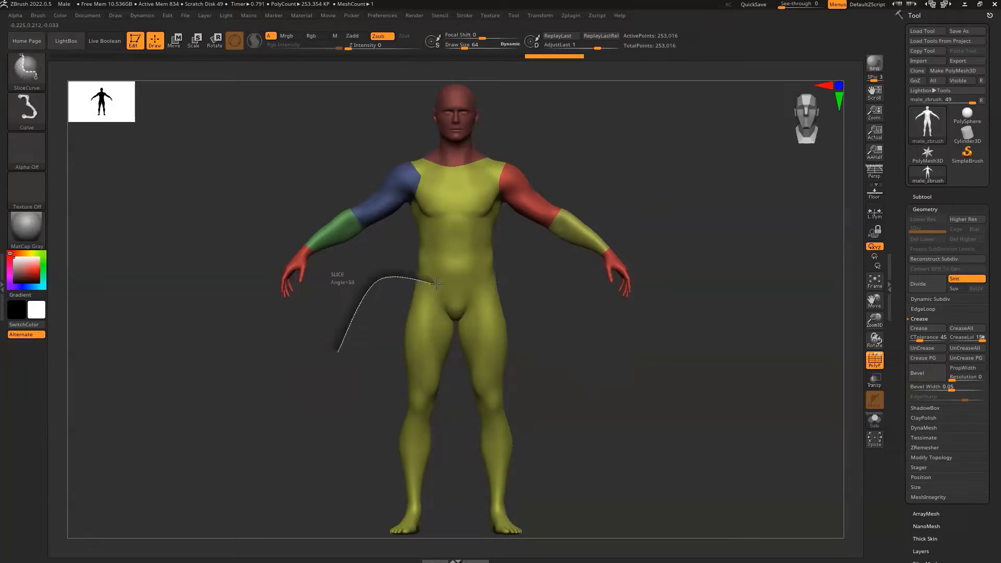
left_click_drag(342, 352, 705, 219)
left_click(803, 116)
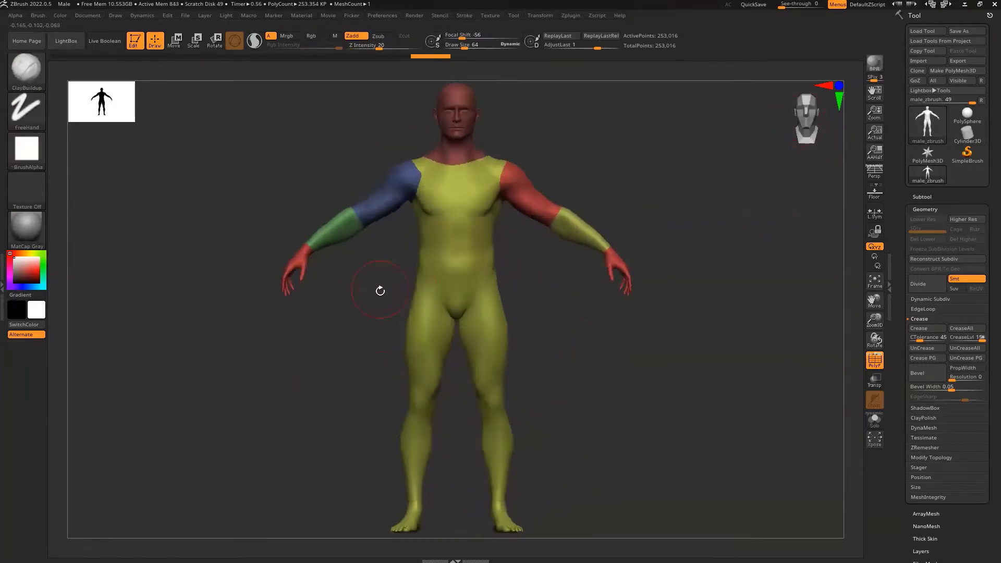
left_click_drag(379, 285, 339, 373)
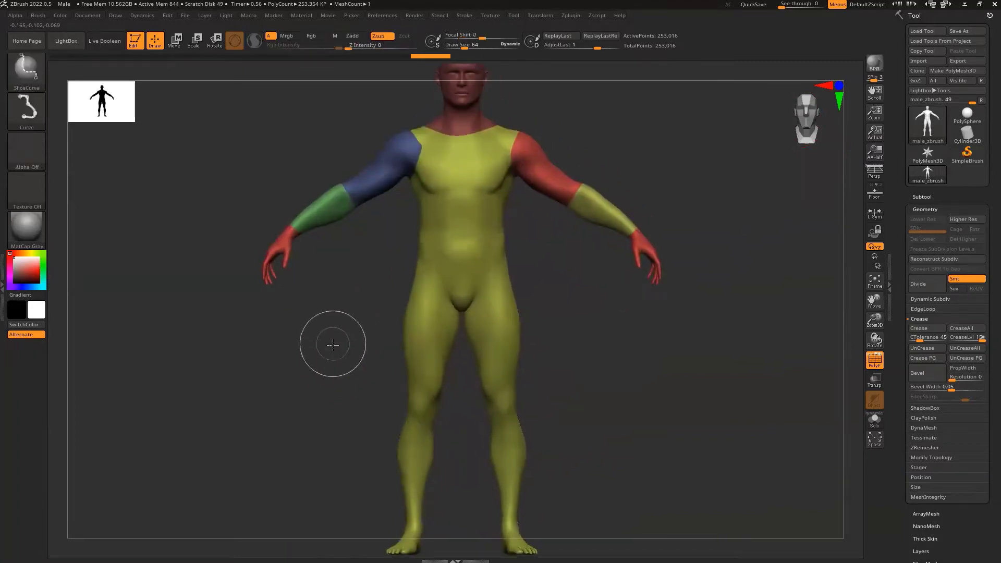
mouse_move(333, 344)
left_mouse_down("ctrl+shift")
mouse_move(382, 258)
mouse_move(543, 259)
mouse_move(625, 350)
left_mouse_up("ctrl+shift")
key("alt")
key("alt")
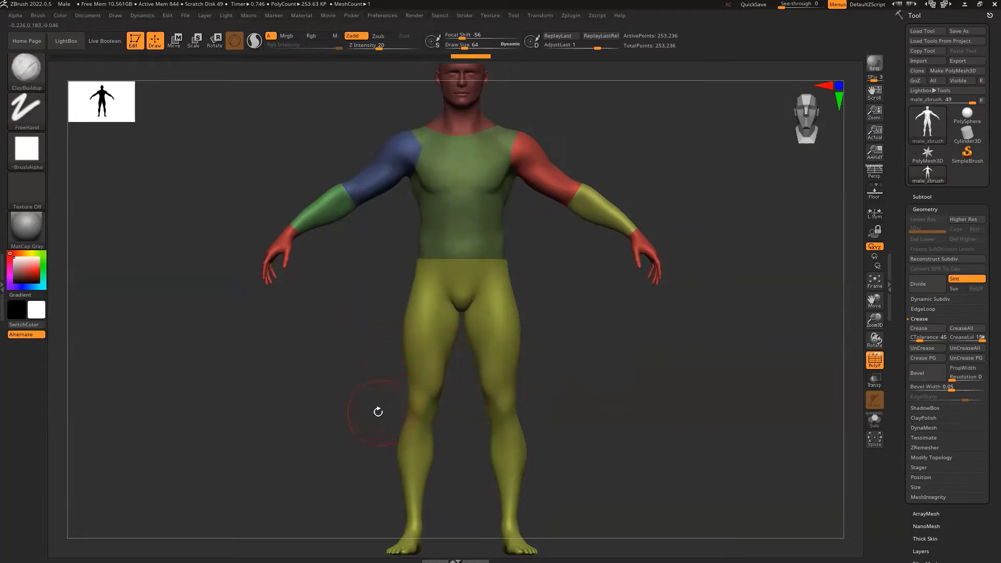
- Recentre the figure and slice the left lower leg off at the knee
key("ctrl")
mouse_move(711, 382)
left_mouse_down("alt")
mouse_move(619, 306)
mouse_move(655, 414)
left_mouse_up("alt")
left_click_drag(653, 340, 605, 335, "alt")
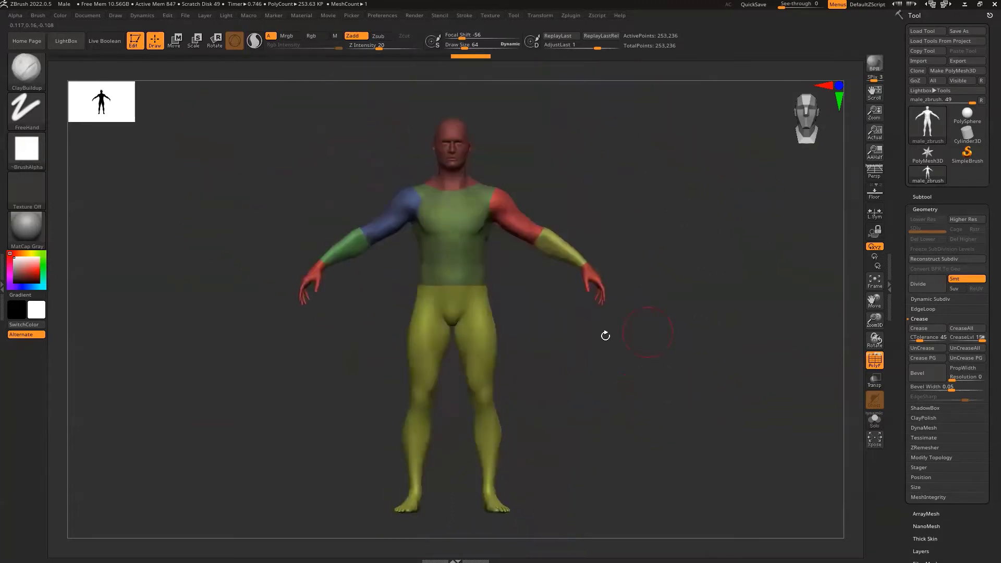
left_click_drag(356, 404, 413, 404, "ctrl")
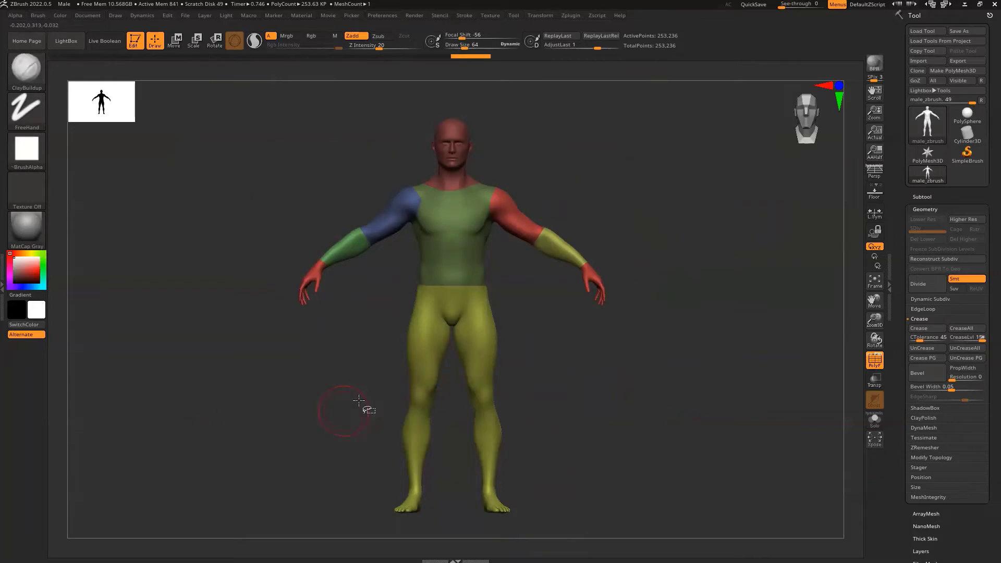
mouse_move(359, 401)
left_mouse_down("ctrl+shift")
mouse_move(441, 402)
mouse_move(446, 508)
left_mouse_up("ctrl+shift")
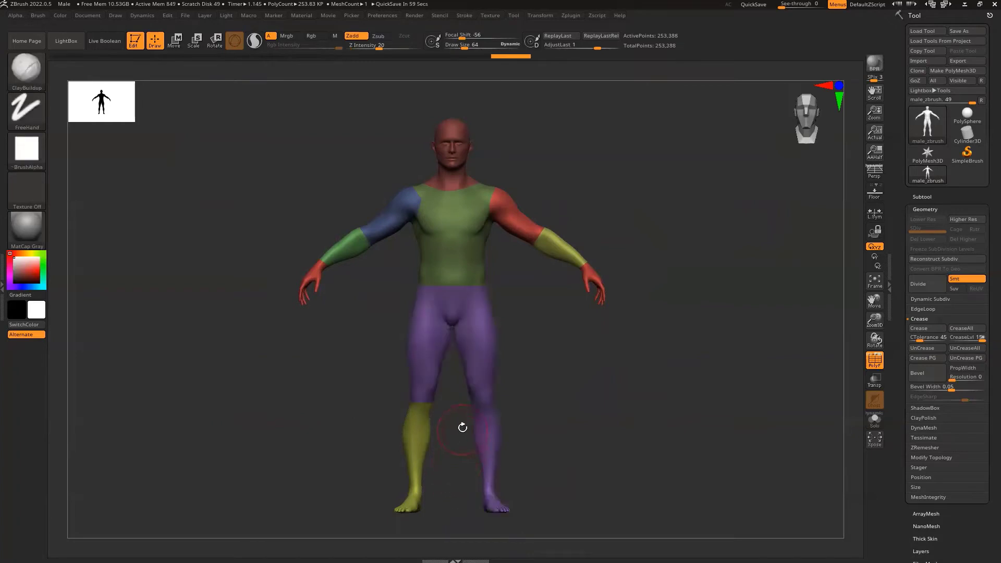
- Zoom out, turn the model slightly, and zoom back in on the legs
scroll(461, 430, "down", 3)
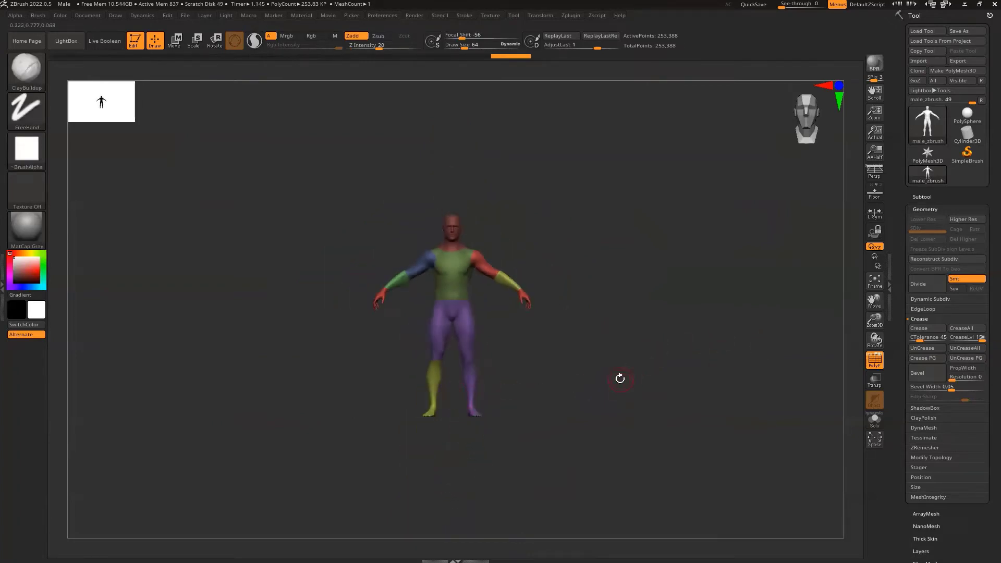
left_click_drag(620, 378, 631, 370)
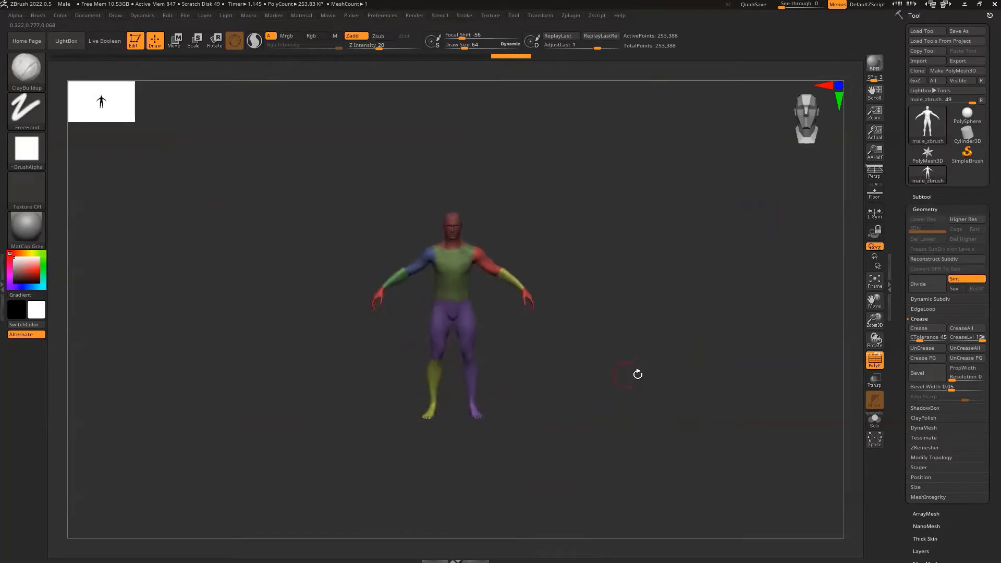
mouse_move(874, 319)
left_mouse_down()
mouse_move(870, 375)
mouse_move(829, 271)
left_mouse_up()
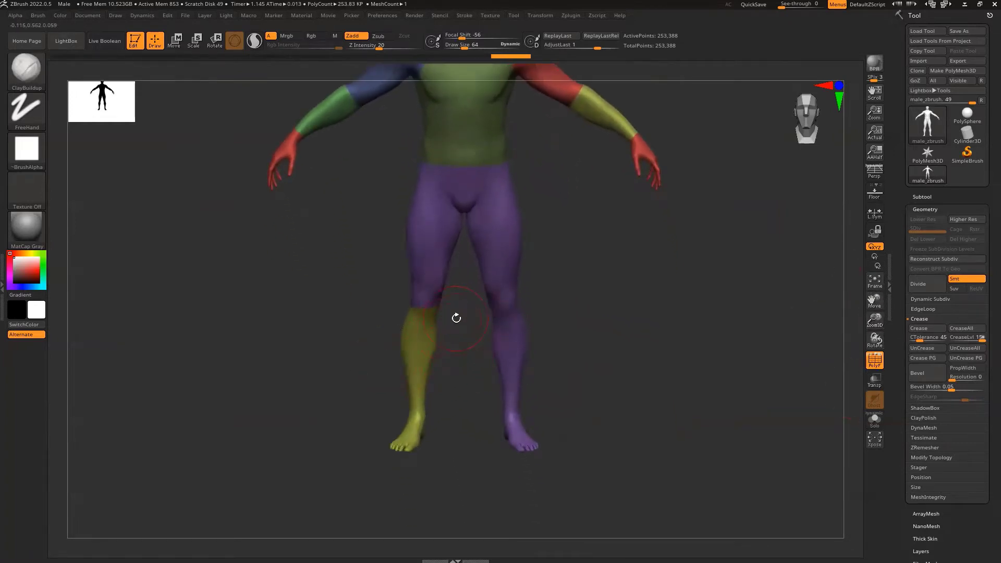
- Slice both lower legs off at the knees into pink and purple groups
key("shift")
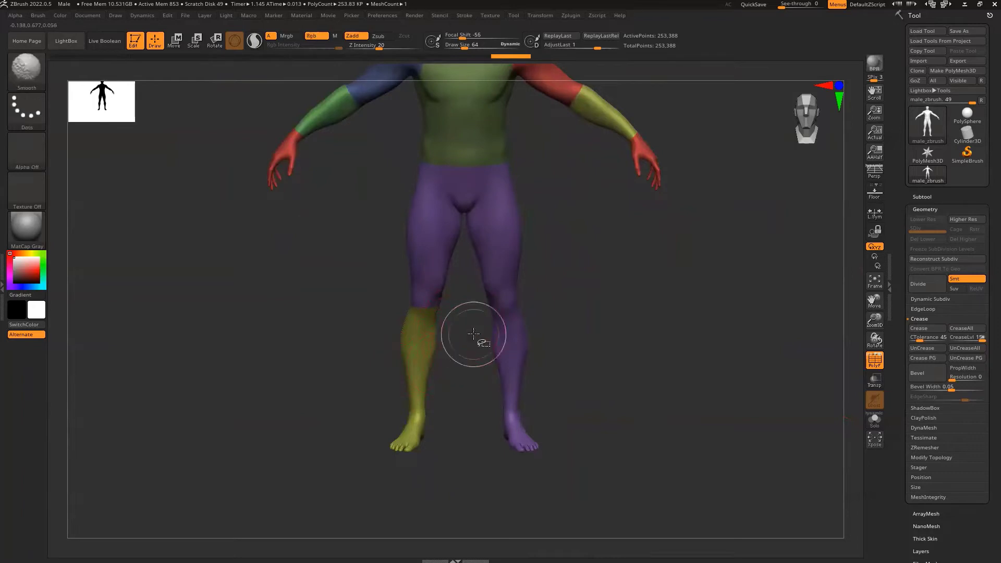
mouse_move(473, 350)
left_mouse_down("ctrl+shift")
mouse_move(476, 304)
mouse_move(551, 301)
left_mouse_up("ctrl+shift")
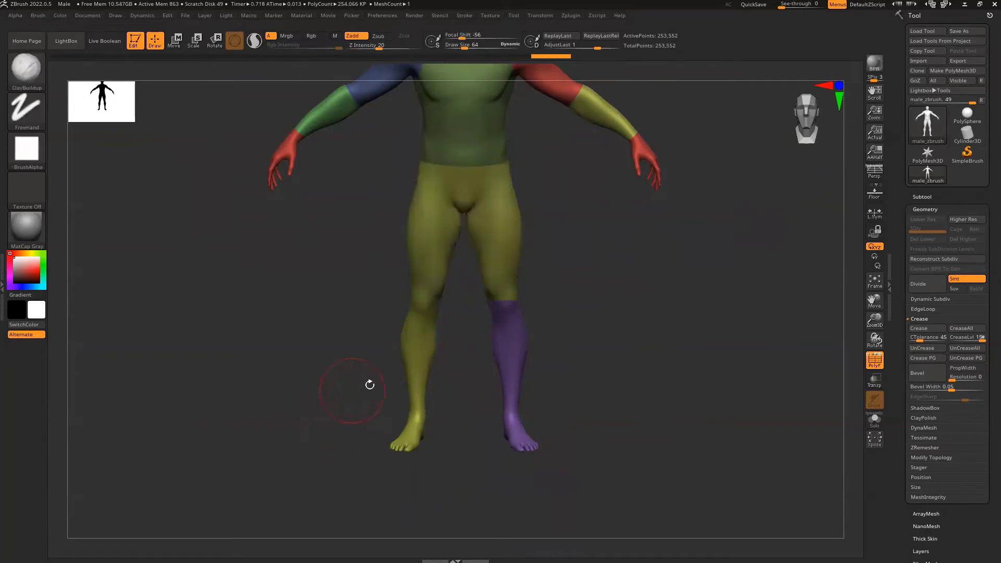
mouse_move(470, 359)
left_mouse_down("ctrl+shift")
mouse_move(462, 302)
mouse_move(367, 299)
left_mouse_up("ctrl+shift")
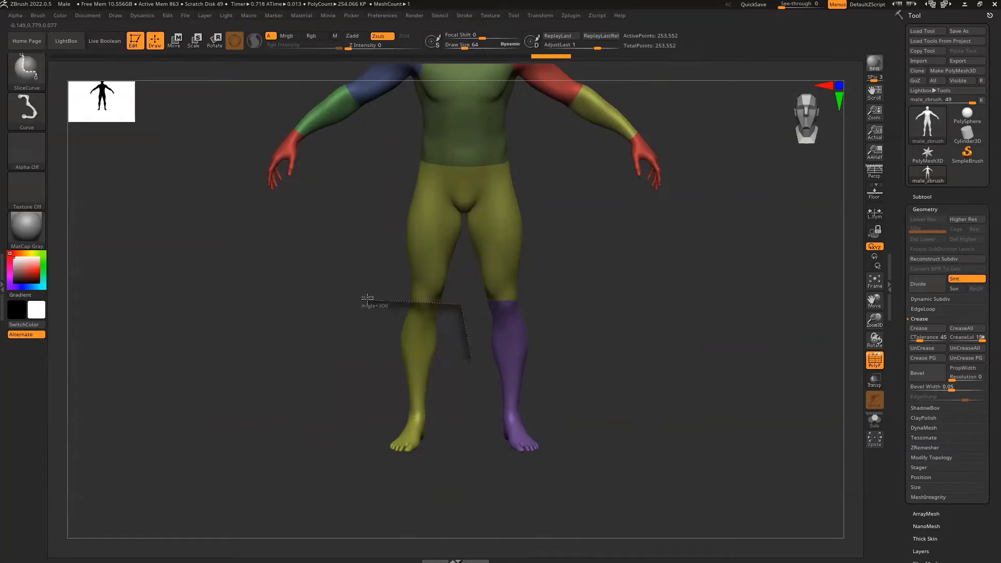
left_click_drag(364, 340, 359, 360, "ctrl+shift")
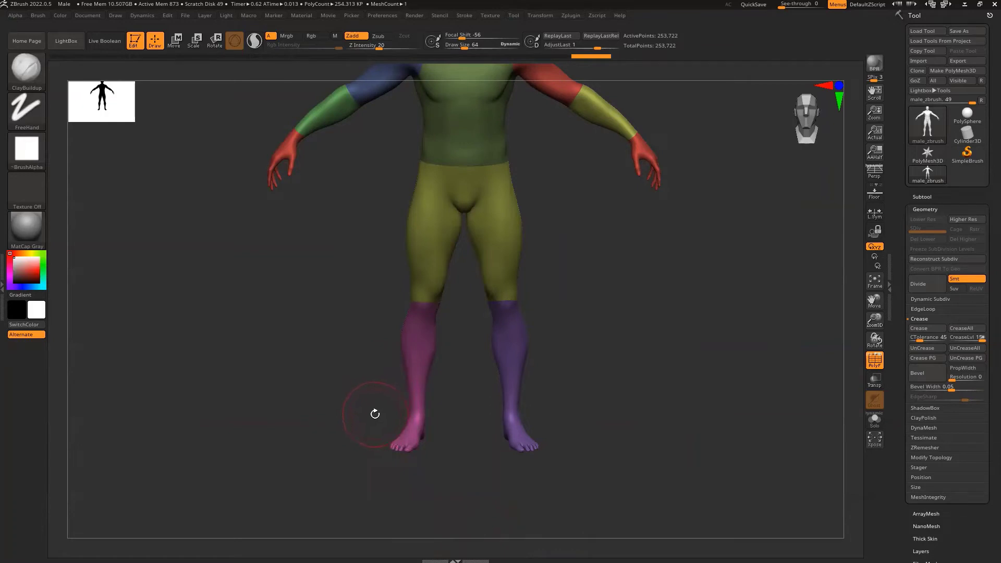
- Try a cut at the left ankle, then undo it
mouse_move(372, 415)
left_mouse_down()
mouse_move(386, 400)
mouse_move(445, 418)
left_mouse_up()
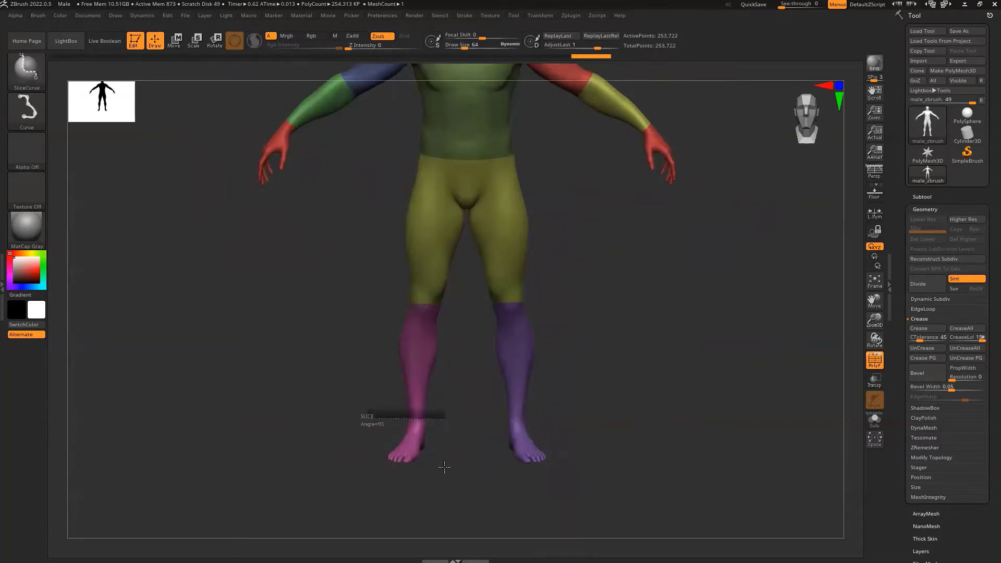
left_click_drag(403, 522, 355, 504, "ctrl+shift")
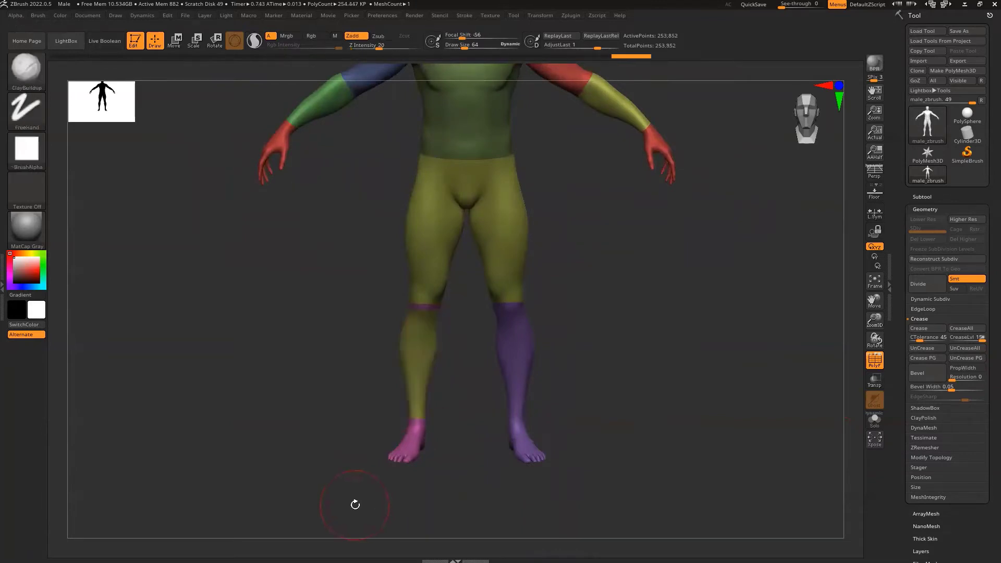
key("ctrl+z")
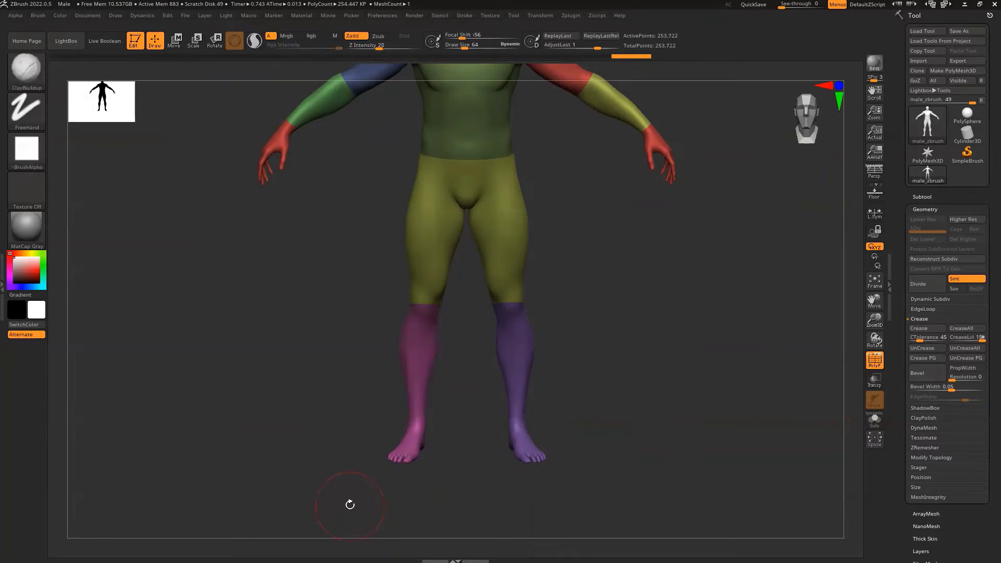
key("ctrl")
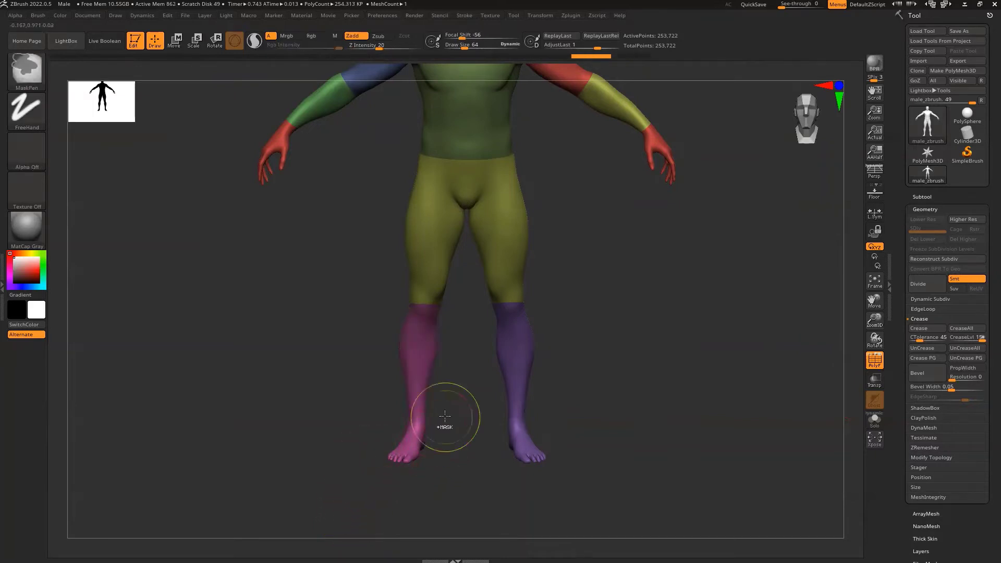
- Slice both feet off at the ankles into blue and teal polygroups
left_click_drag(457, 424, 368, 422, "ctrl+shift")
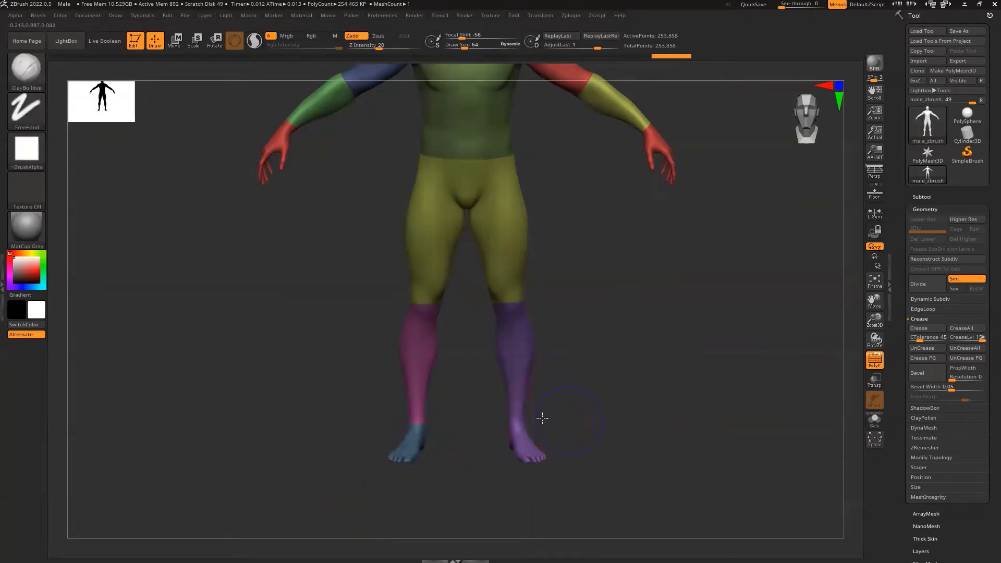
mouse_move(571, 424)
left_mouse_down("ctrl+shift")
mouse_move(479, 425)
mouse_move(477, 484)
left_mouse_up("ctrl+shift")
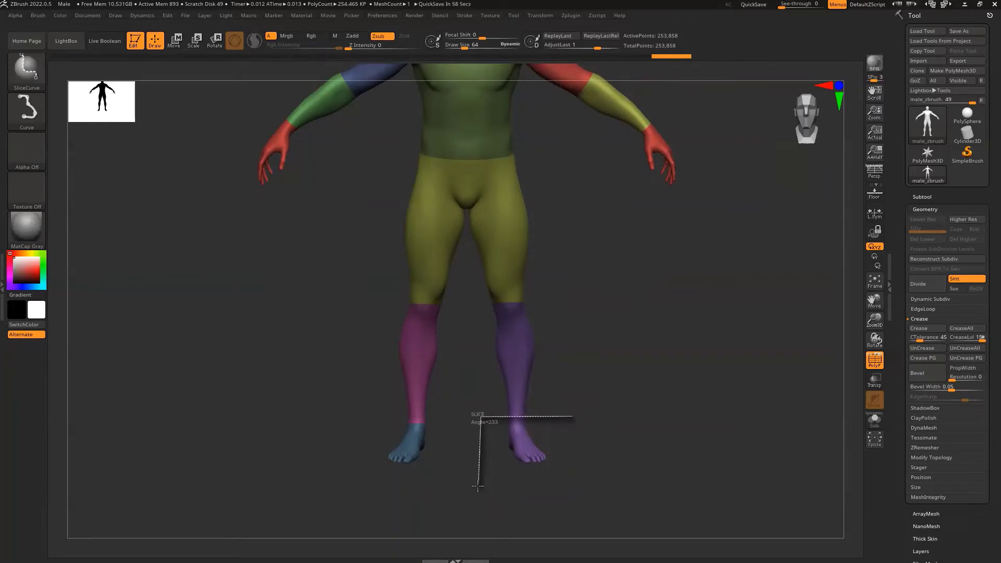
left_click(449, 519)
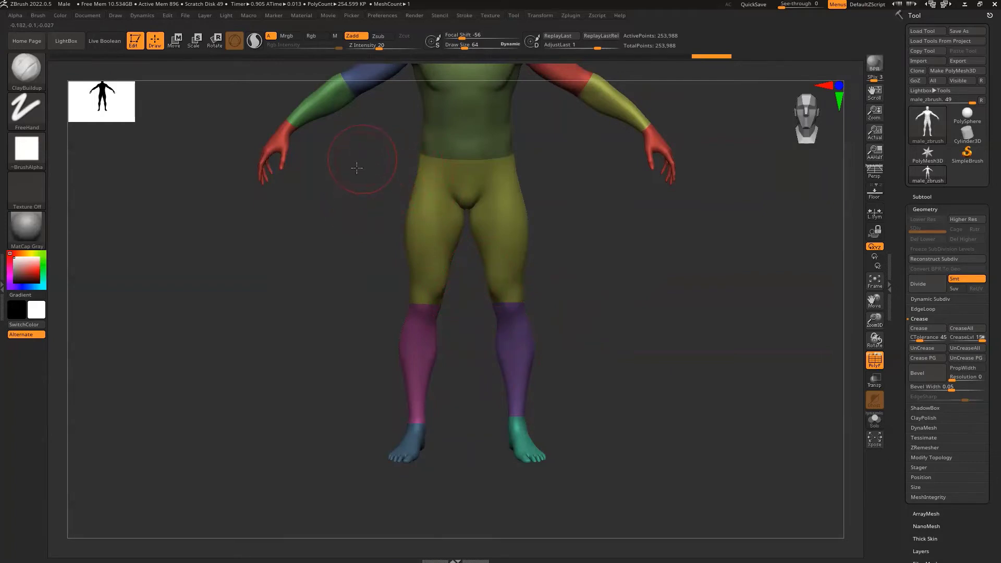
mouse_move(357, 168)
left_mouse_down()
mouse_move(417, 142)
mouse_move(399, 187)
mouse_move(329, 185)
mouse_move(325, 151)
mouse_move(391, 165)
mouse_move(449, 204)
mouse_move(395, 143)
left_mouse_up()
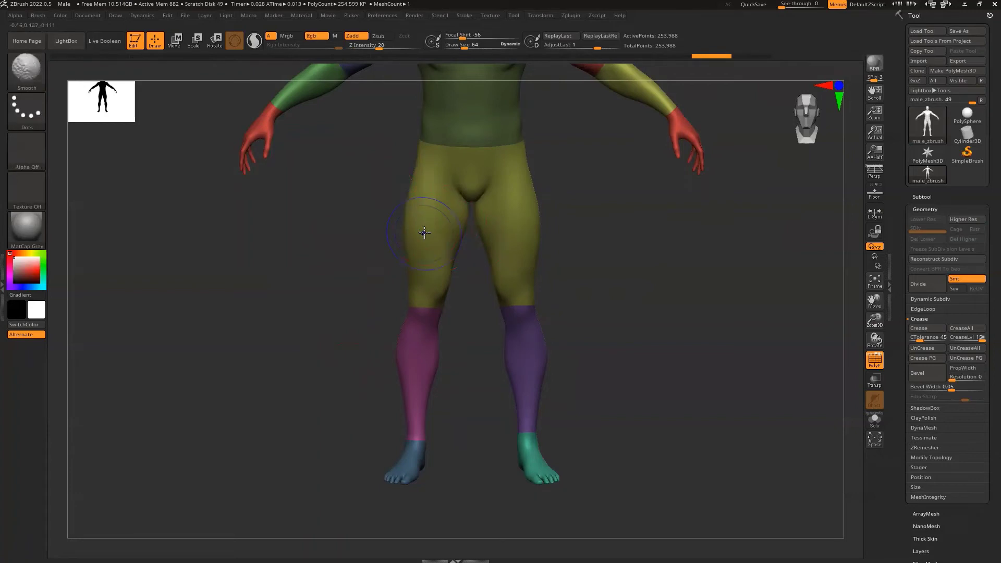
- Cut along the left hip crease with Alt corners to split the left thigh from the hips
mouse_move(472, 207)
left_mouse_down("ctrl+shift")
mouse_move(469, 270)
mouse_move(470, 205)
mouse_move(407, 144)
left_mouse_up("ctrl+shift")
key("alt")
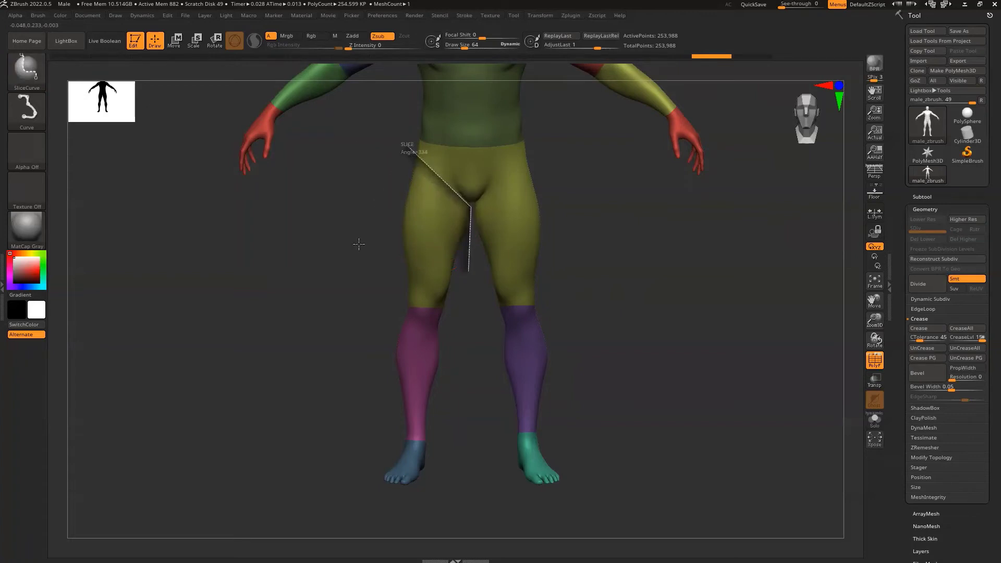
key("alt")
left_click_drag(359, 244, 358, 244, "ctrl+shift")
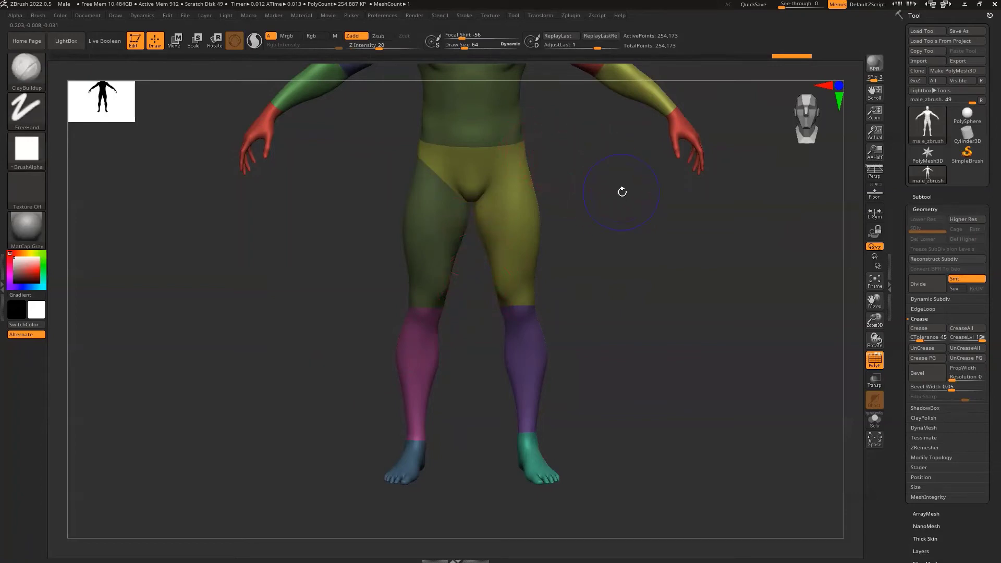
- Cut along the right hip crease to separate the right thigh, then isolate the left thigh
mouse_move(620, 190)
left_mouse_down("ctrl+shift")
mouse_move(532, 152)
mouse_move(565, 156)
mouse_move(522, 153)
mouse_move(471, 205)
left_mouse_up("ctrl+shift")
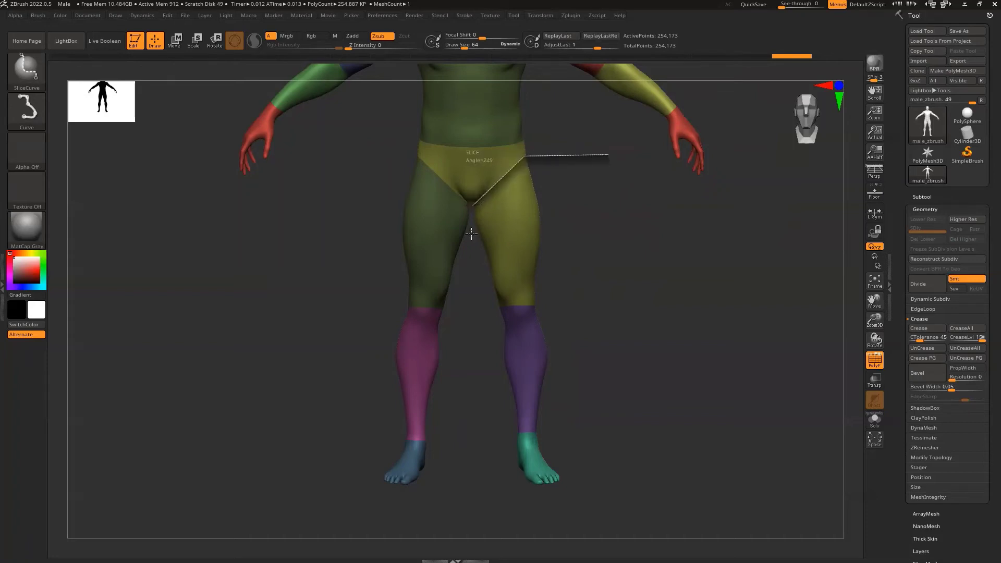
left_click_drag(466, 324, 469, 332, "ctrl+shift")
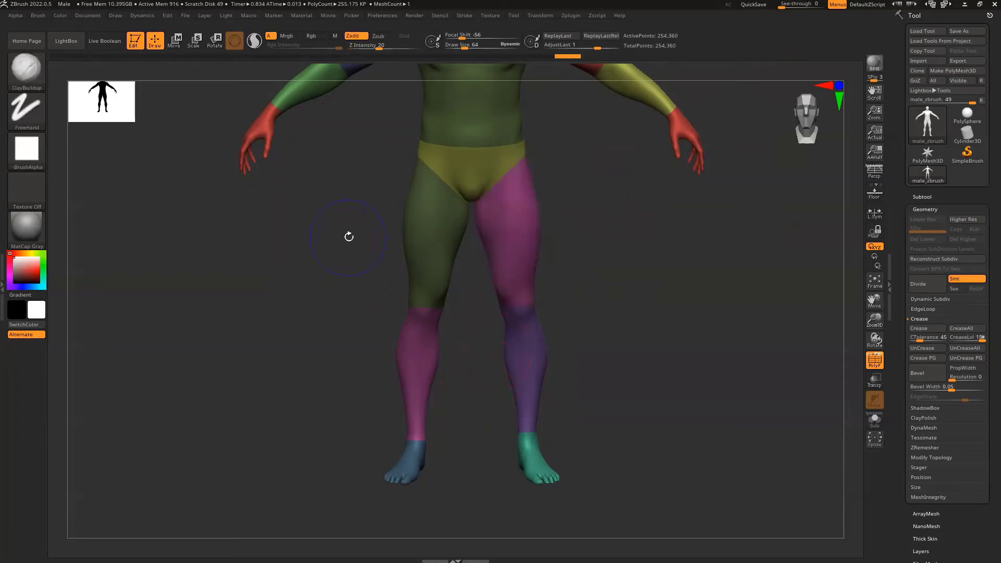
left_click(428, 241, "ctrl+shift")
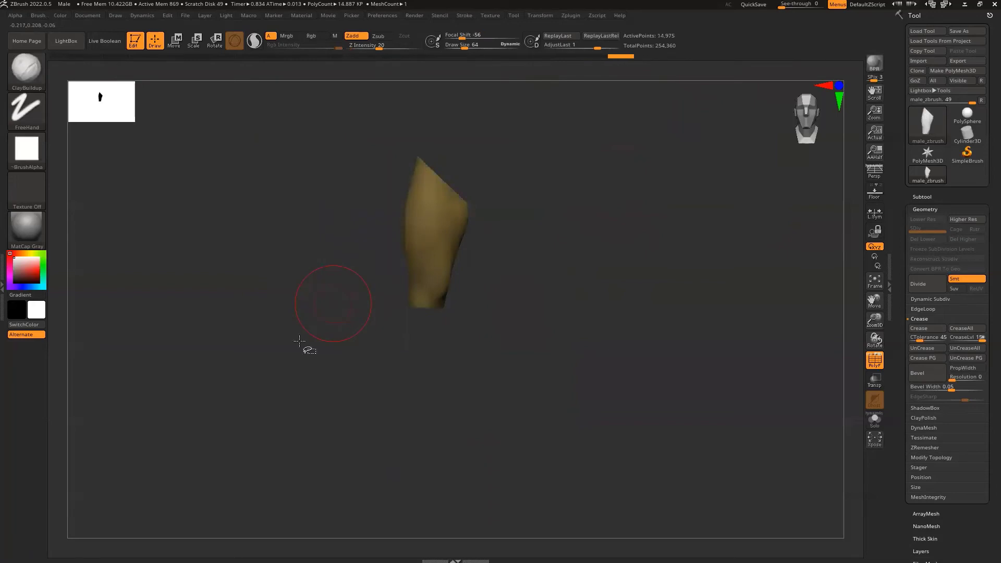
- Unhide the whole body, isolate the chest polygroup and turn off polygroup colours
left_click(809, 311, "ctrl+shift")
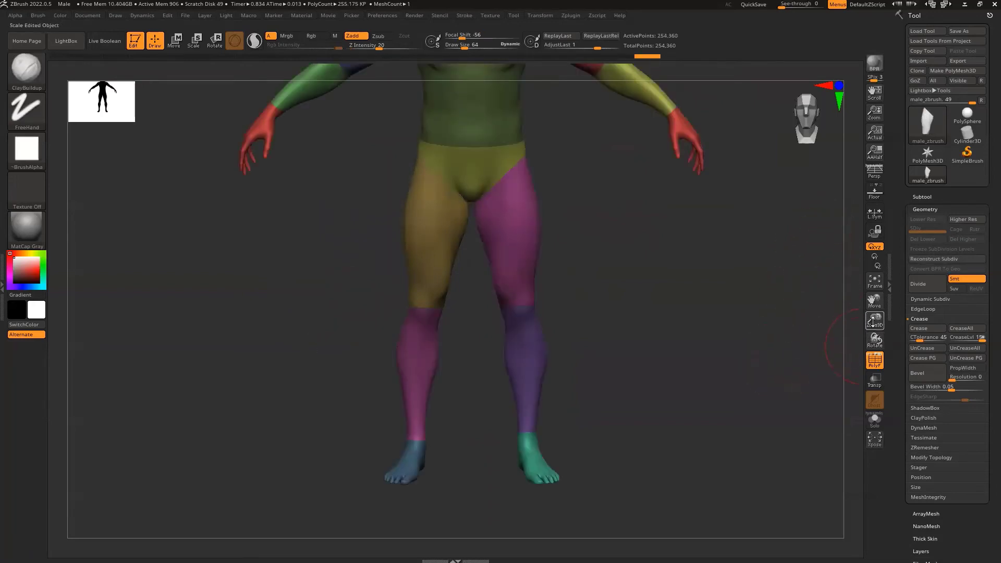
mouse_move(874, 319)
left_mouse_down()
mouse_move(872, 304)
mouse_move(872, 389)
left_mouse_up()
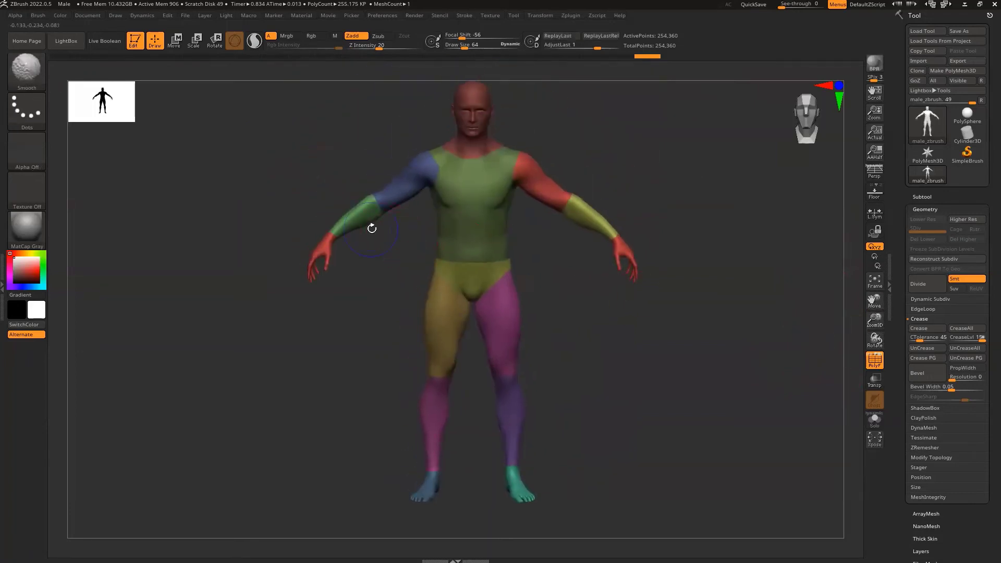
key("ctrl+shift")
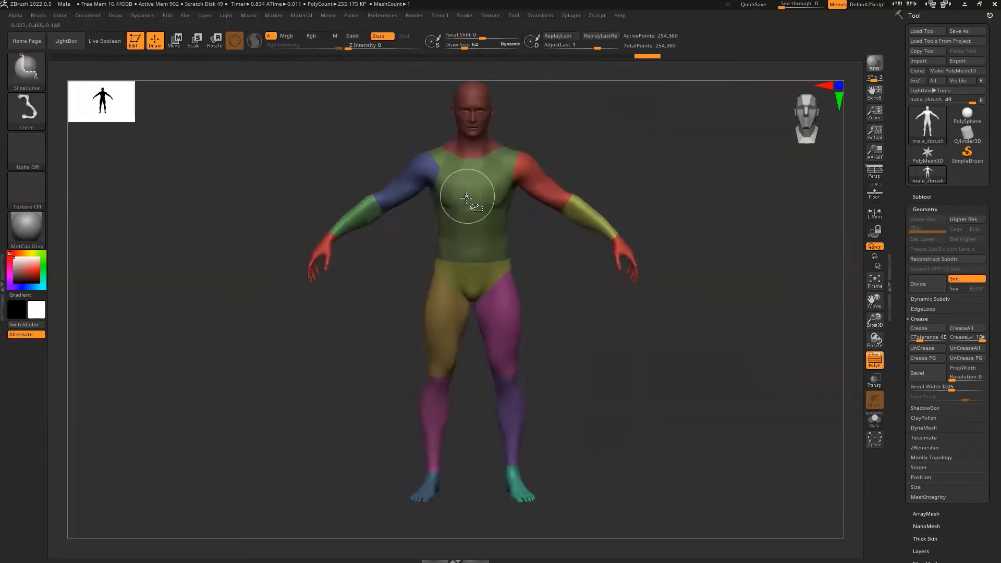
left_click(471, 220, "ctrl+shift")
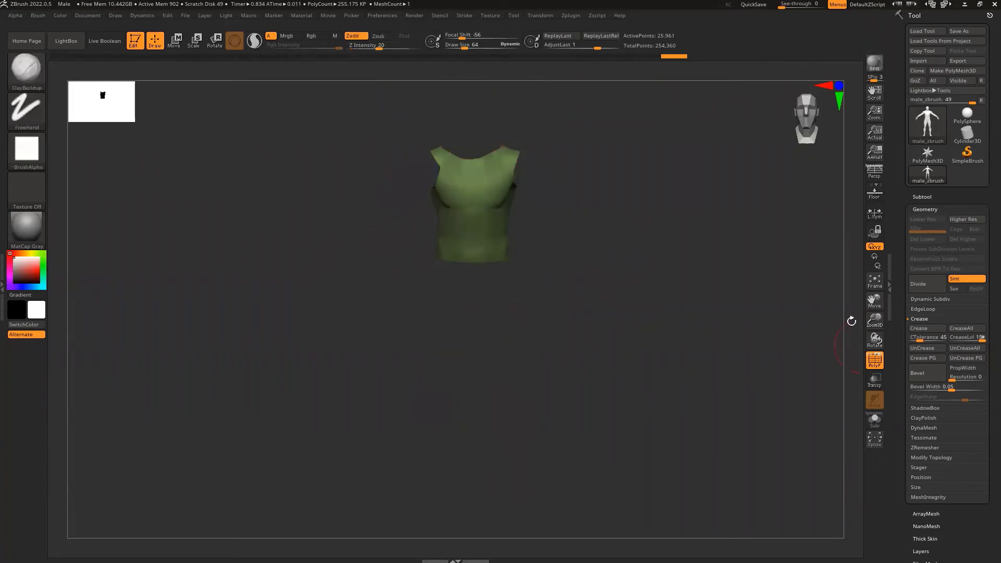
key("shift+f")
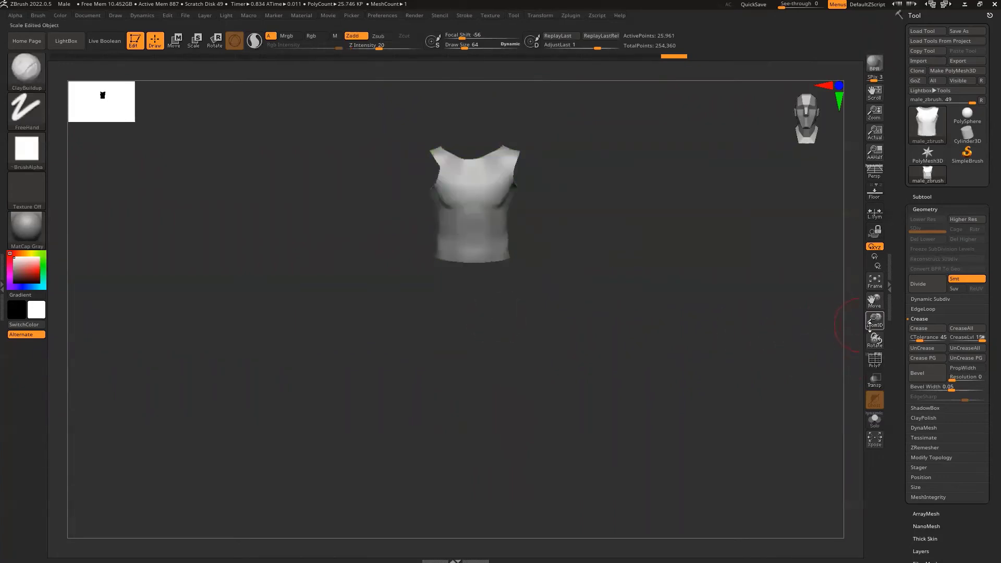
- Inspect the isolated grey torso from the side and front, then reveal the full body
left_click_drag(874, 318, 707, 281)
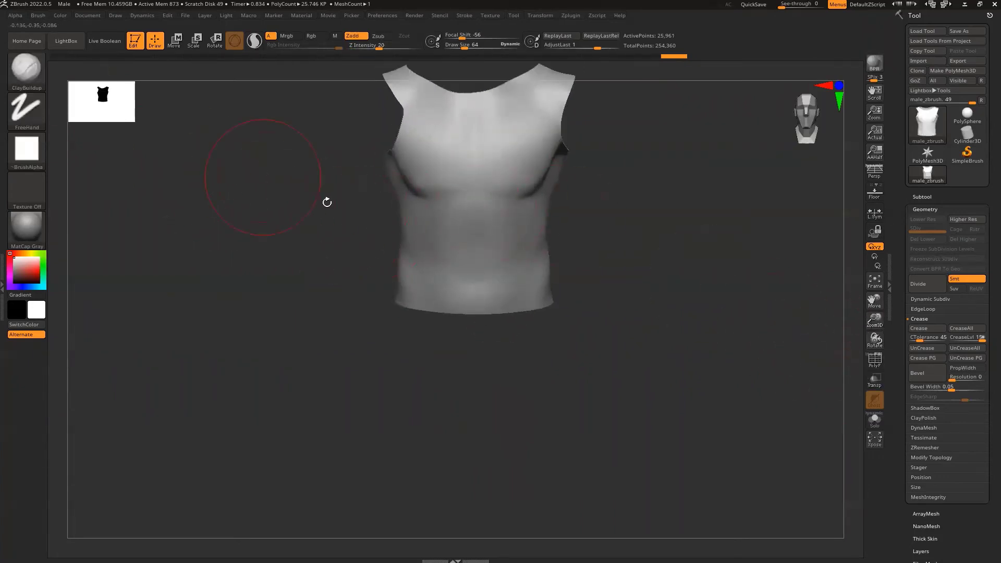
mouse_move(346, 260)
left_mouse_down()
mouse_move(302, 254)
mouse_move(306, 261)
mouse_move(290, 264)
left_mouse_up()
key("s")
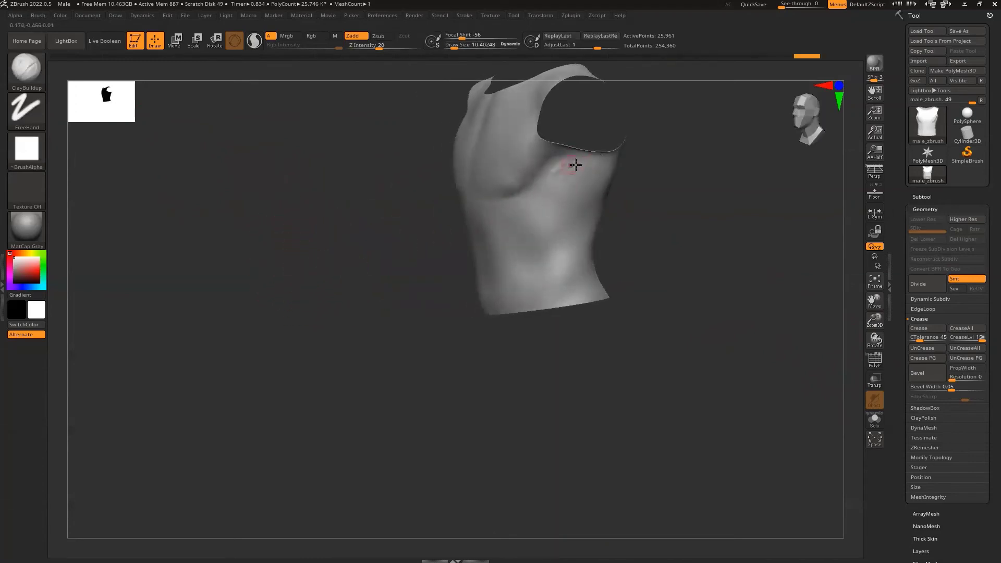
left_click_drag(346, 268, 630, 245, "shift")
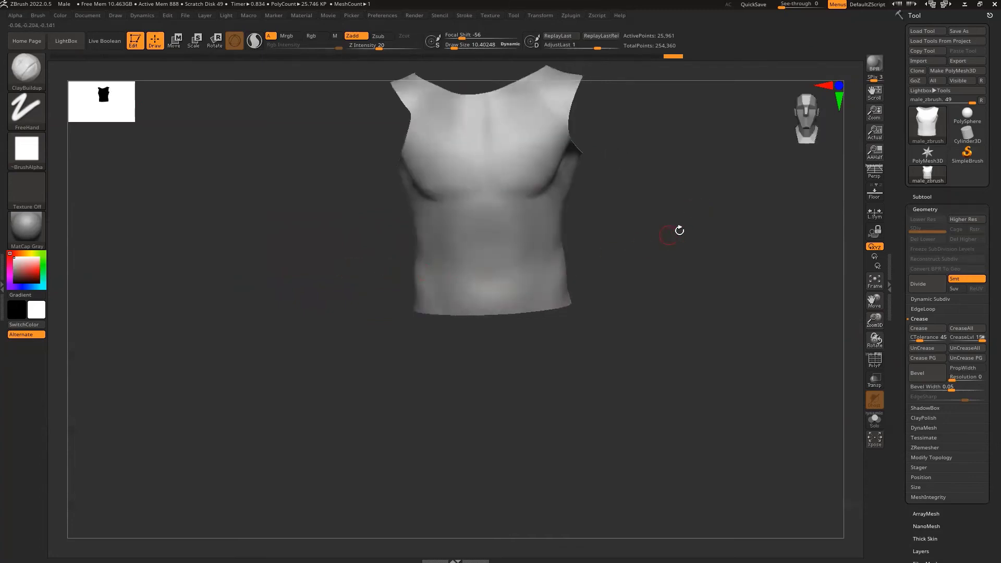
left_click(689, 200, "ctrl+shift")
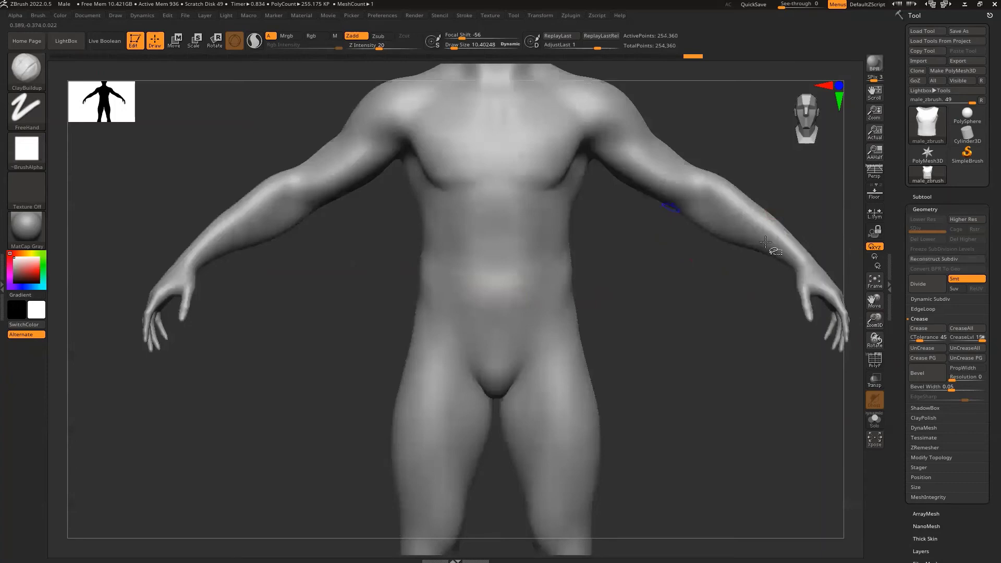
- Isolate the upper-arm and torso polygroups in turn, restoring the body each time
left_click(689, 201, "ctrl+shift")
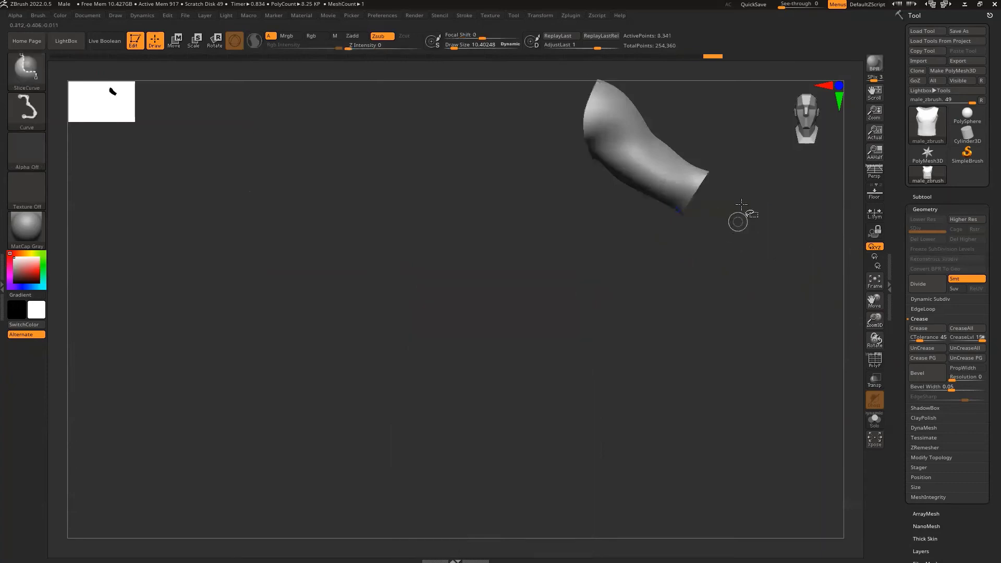
left_click(623, 280, "ctrl+shift")
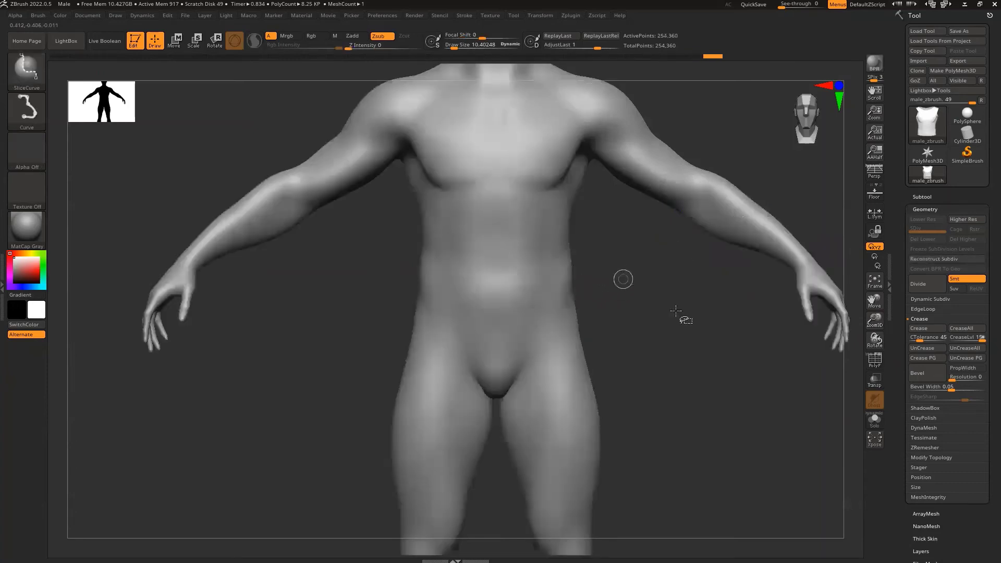
left_click(782, 309, "ctrl+shift")
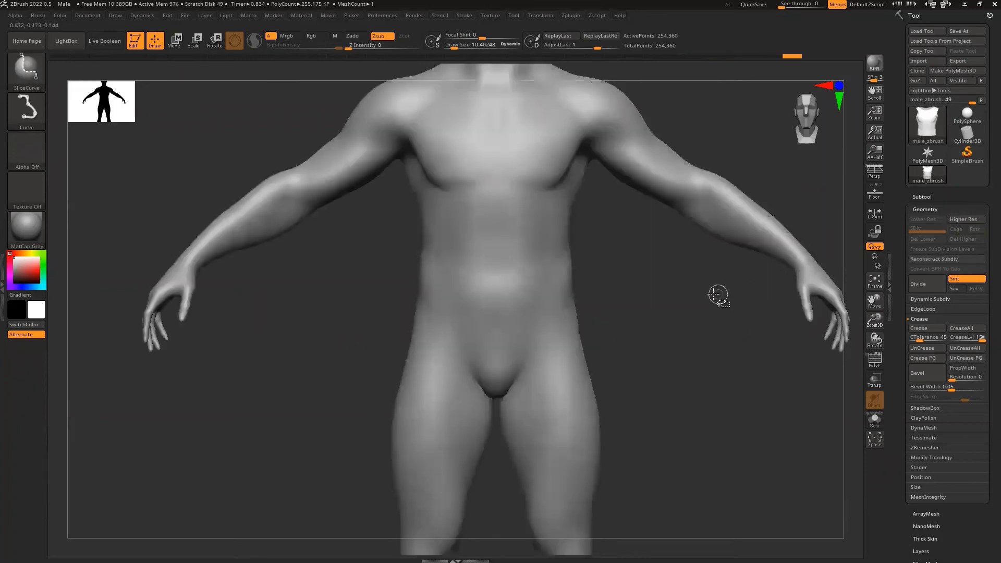
left_click(491, 268, "ctrl+alt+shift")
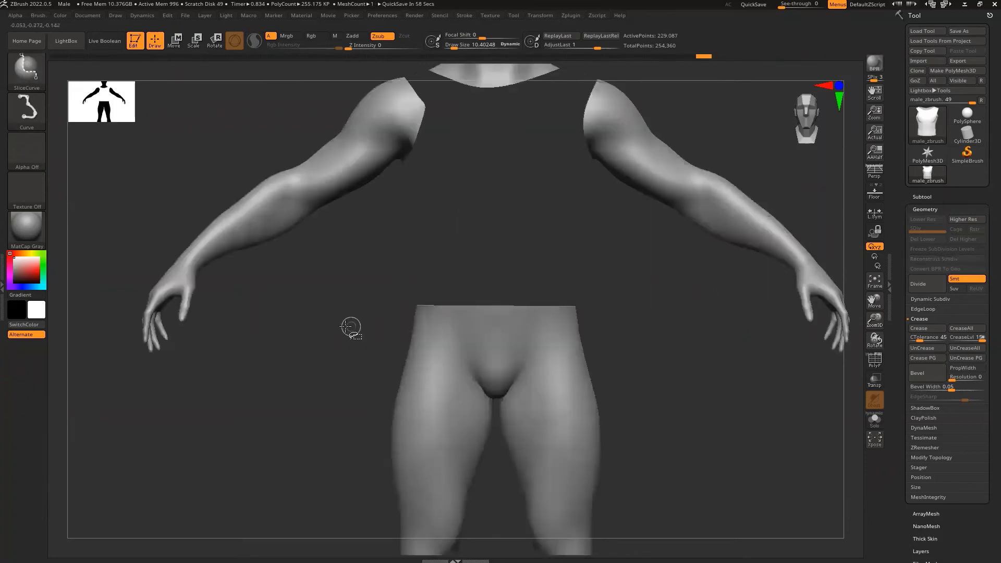
left_click(322, 221, "ctrl+shift")
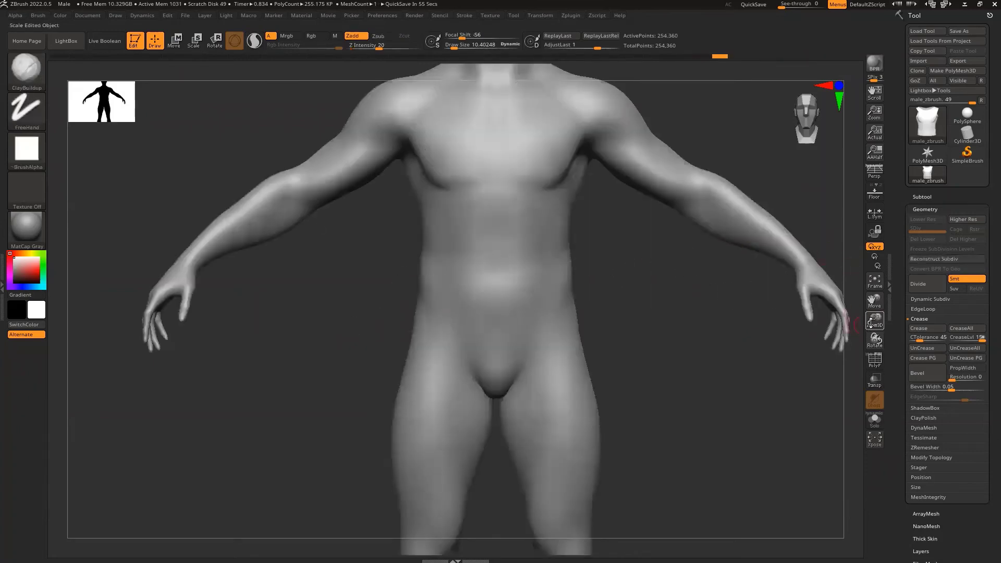
key("f")
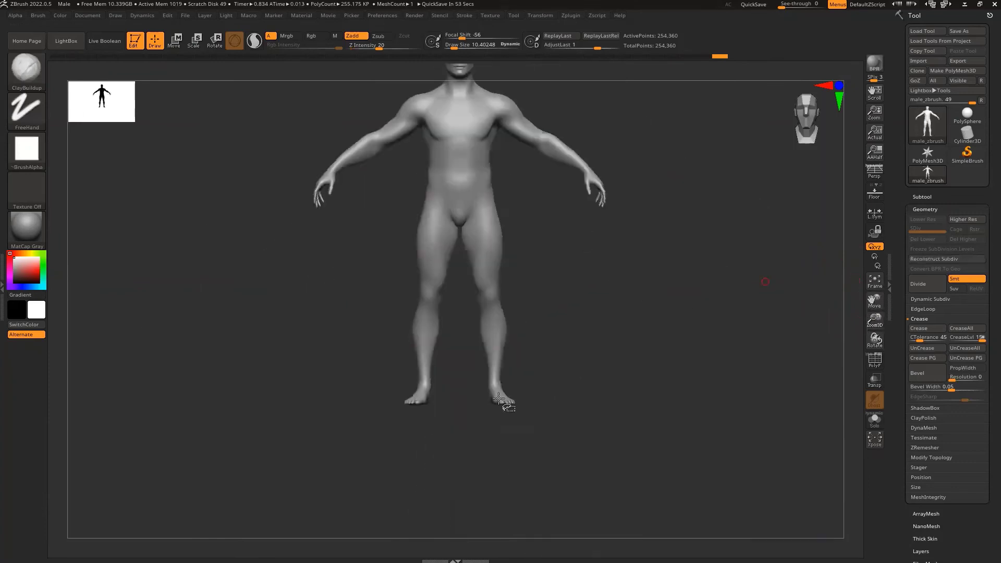
- Isolate and inspect the foot and a neighbouring part, then show everything except the hip polygroup
left_click(506, 392, "ctrl+shift")
mouse_move(550, 382)
left_mouse_down()
mouse_move(557, 437)
mouse_move(544, 391)
left_mouse_up()
left_click(470, 351, "ctrl+shift")
left_click(410, 269, "ctrl+shift")
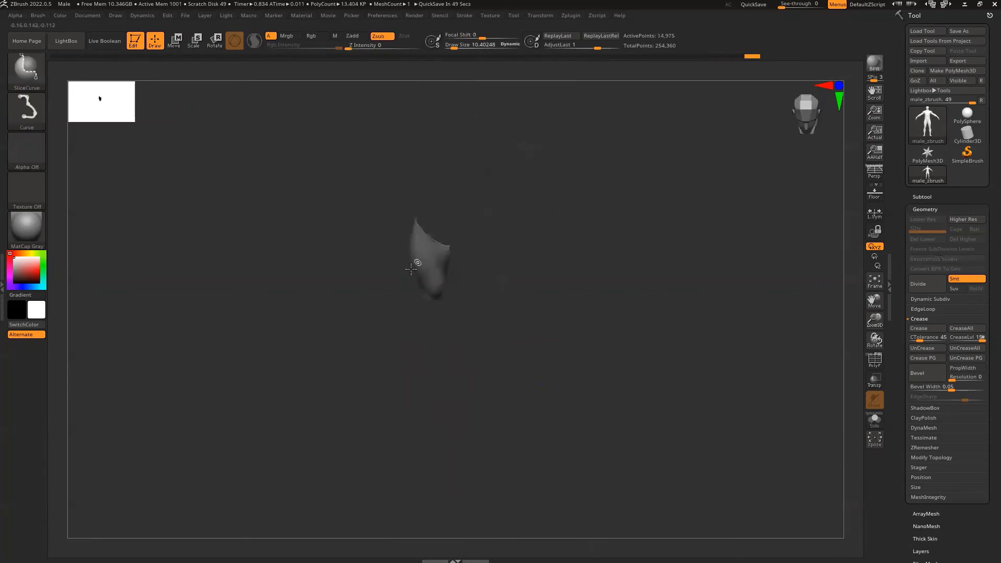
left_click_drag(374, 279, 414, 246)
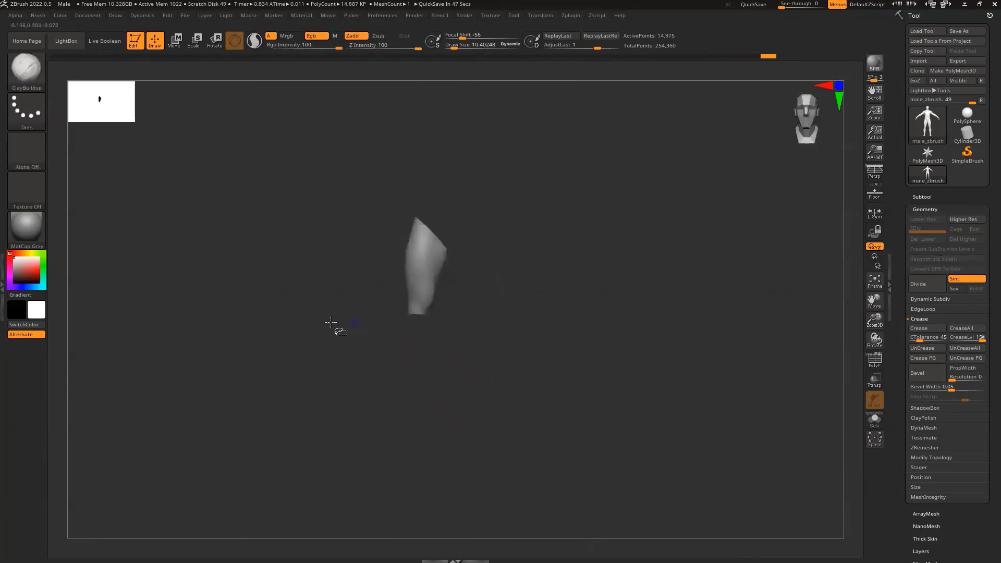
left_click(449, 216, "ctrl+shift")
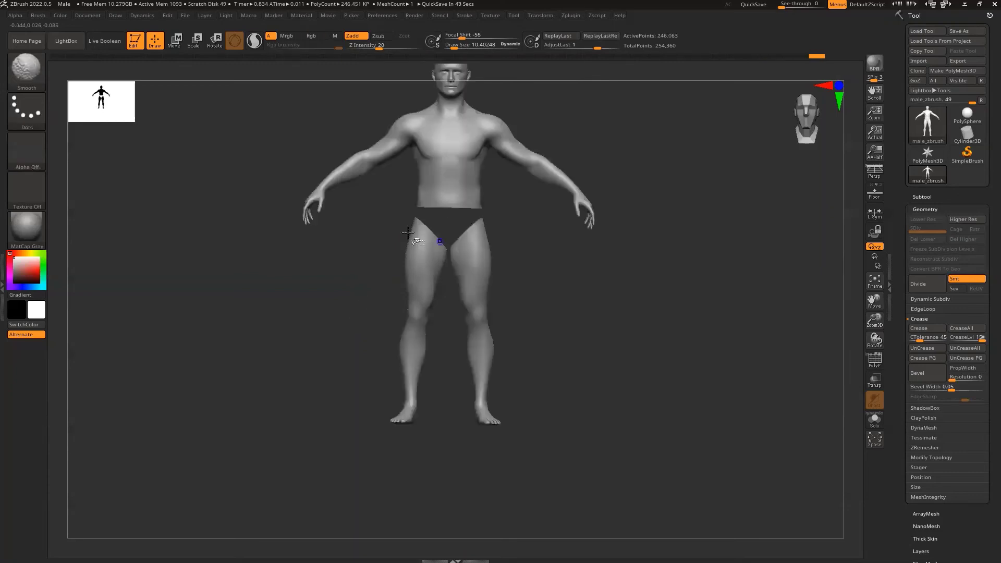
left_click(695, 334, "ctrl+shift")
mouse_move(694, 334)
left_mouse_down()
mouse_move(594, 326)
mouse_move(644, 346)
mouse_move(580, 339)
left_mouse_up()
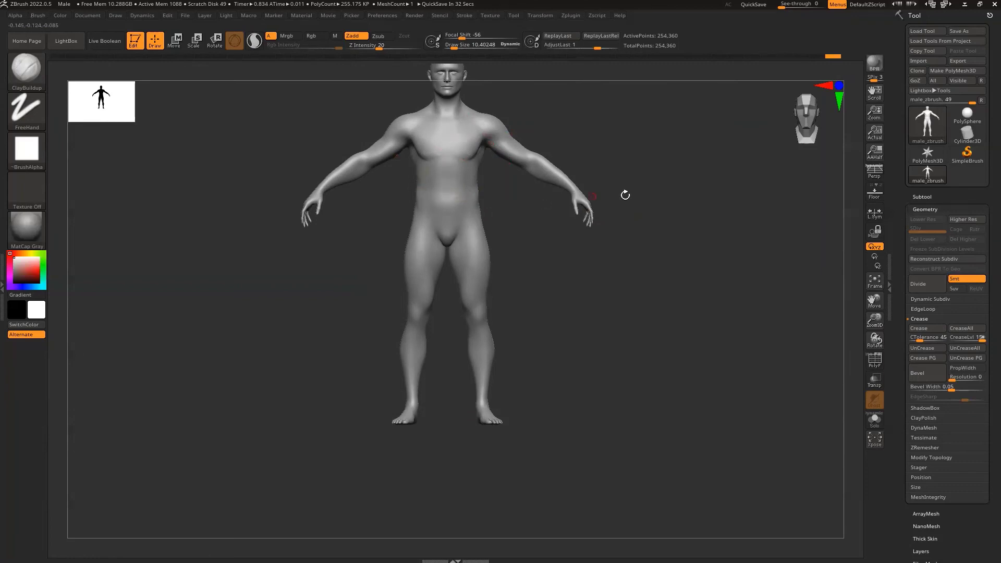
- Reposition and enlarge the full body in view, then switch polygroup colours (PolyF) back on
mouse_move(871, 321)
left_mouse_down()
mouse_move(888, 334)
mouse_move(717, 227)
left_mouse_up()
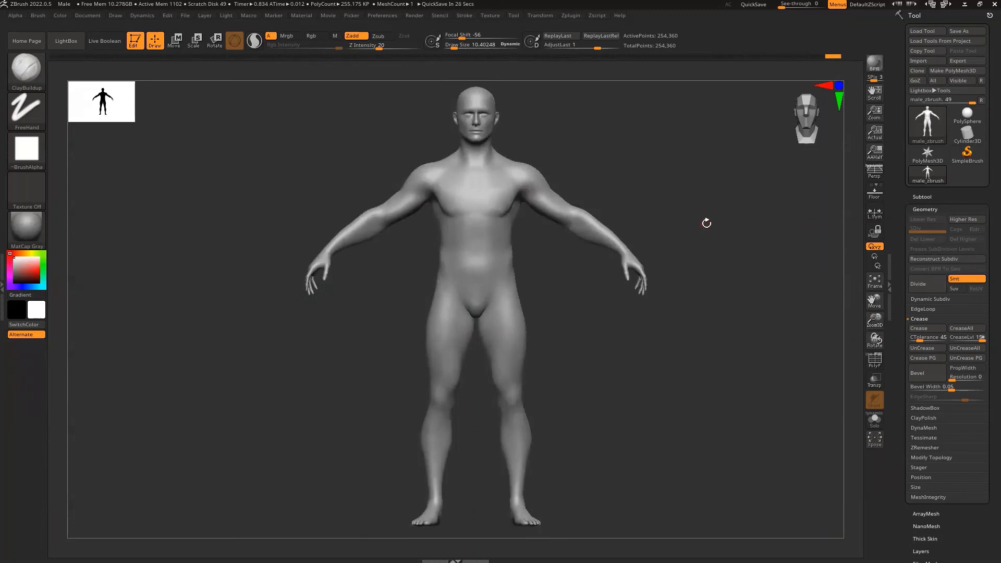
left_click(876, 361)
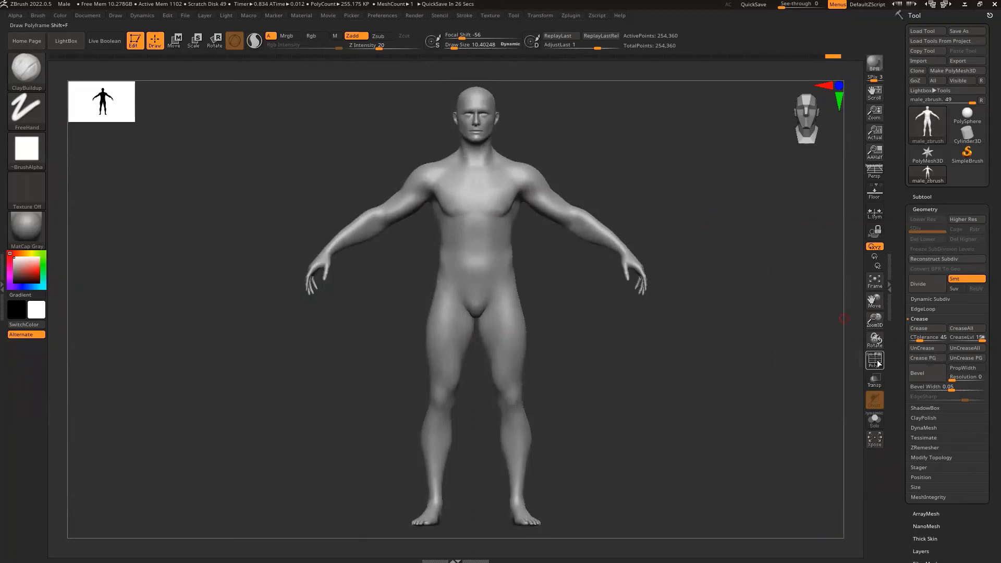